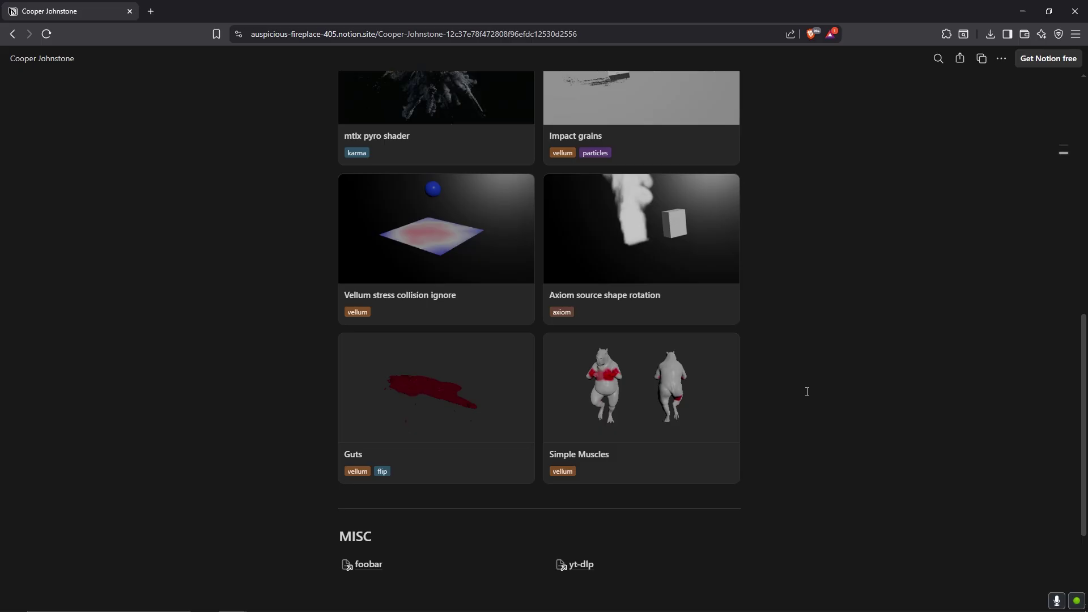
Open the Simple Muscles entry in the web page's project gallery to view its details, and close it
{"action": "left_click", "coordinate": [620, 402]}
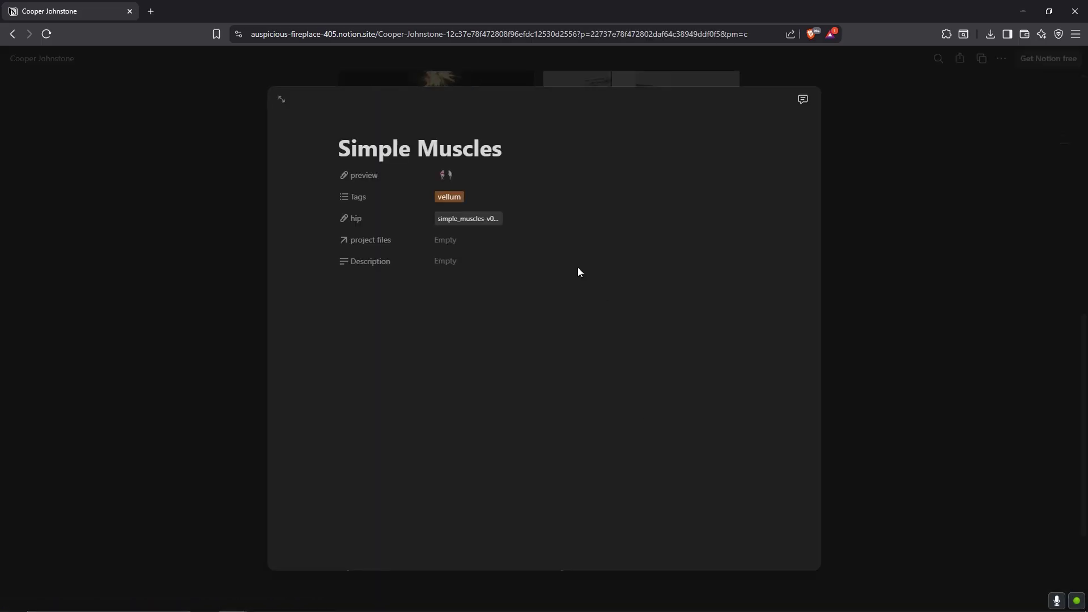
{"action": "left_click", "coordinate": [882, 307]}
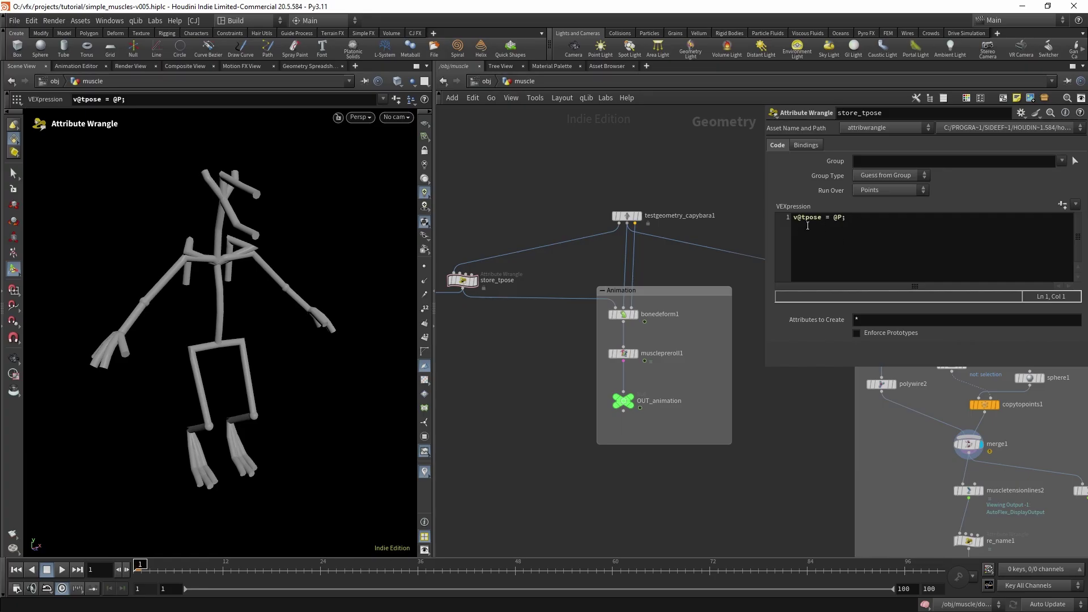
Switch to Houdini, inspect the store_tpose wrangle, and display the polywire2 result in the Tension lines network box
{"action": "left_click", "coordinate": [475, 280]}
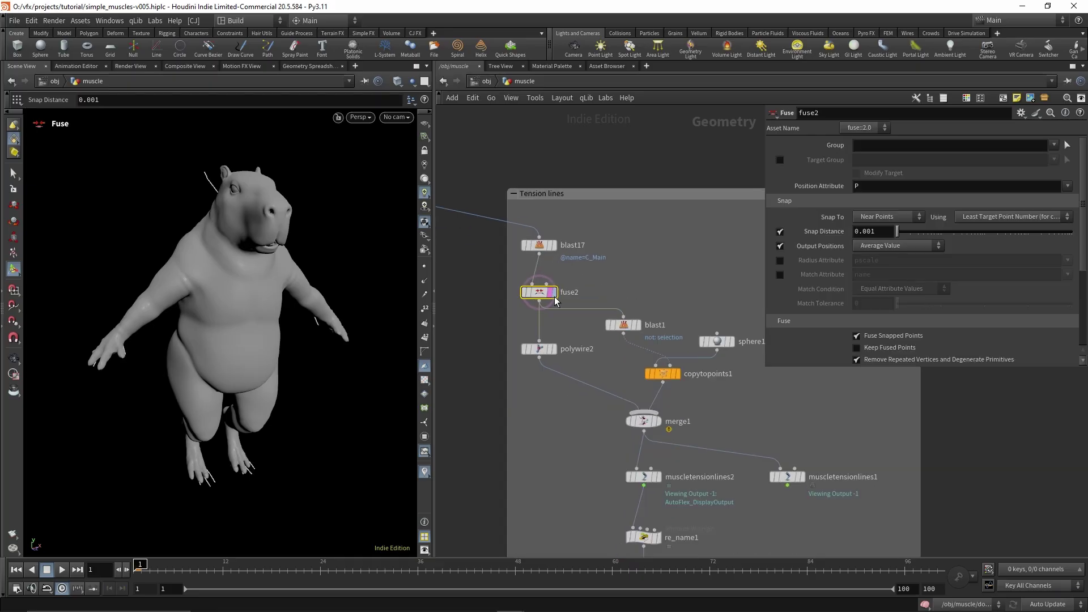
{"action": "left_click", "coordinate": [553, 361]}
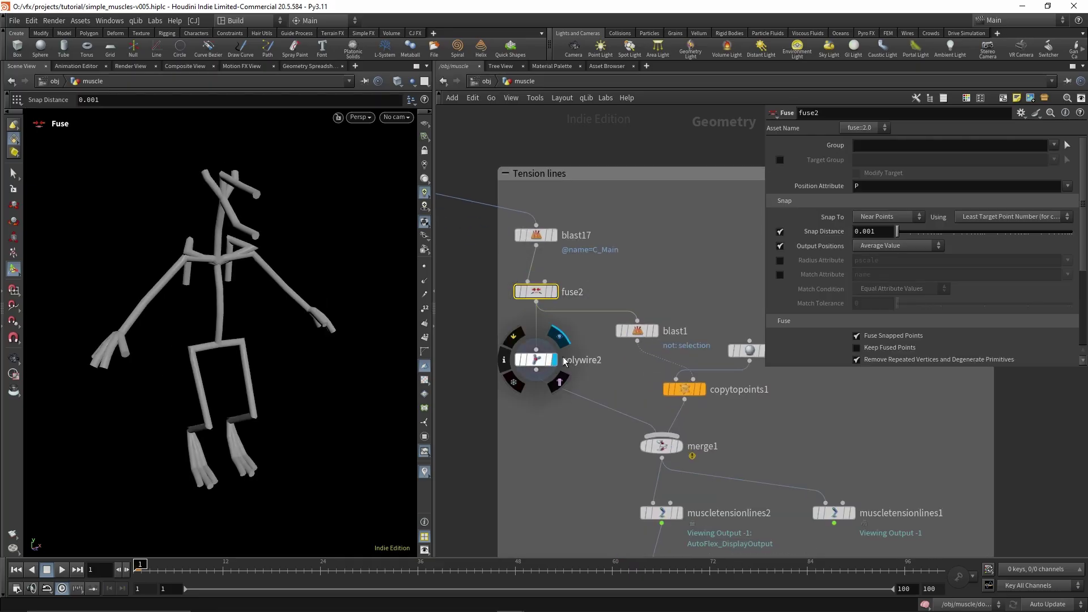
{"action": "left_click", "coordinate": [536, 362]}
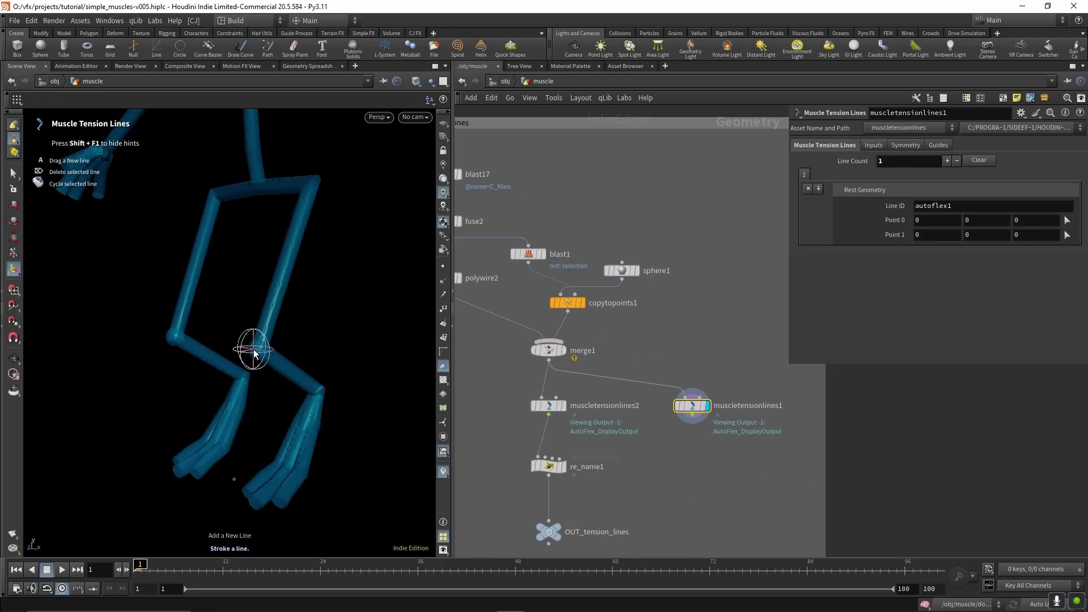
Stroke a tension line from the knee up to the hip with muscletensionlines1, and inspect the existing lines of muscletensionlines2
{"action": "left_click_drag", "start_coordinate": [244, 351], "coordinate": [285, 183]}
{"action": "left_click_drag", "start_coordinate": [952, 208], "coordinate": [855, 205]}
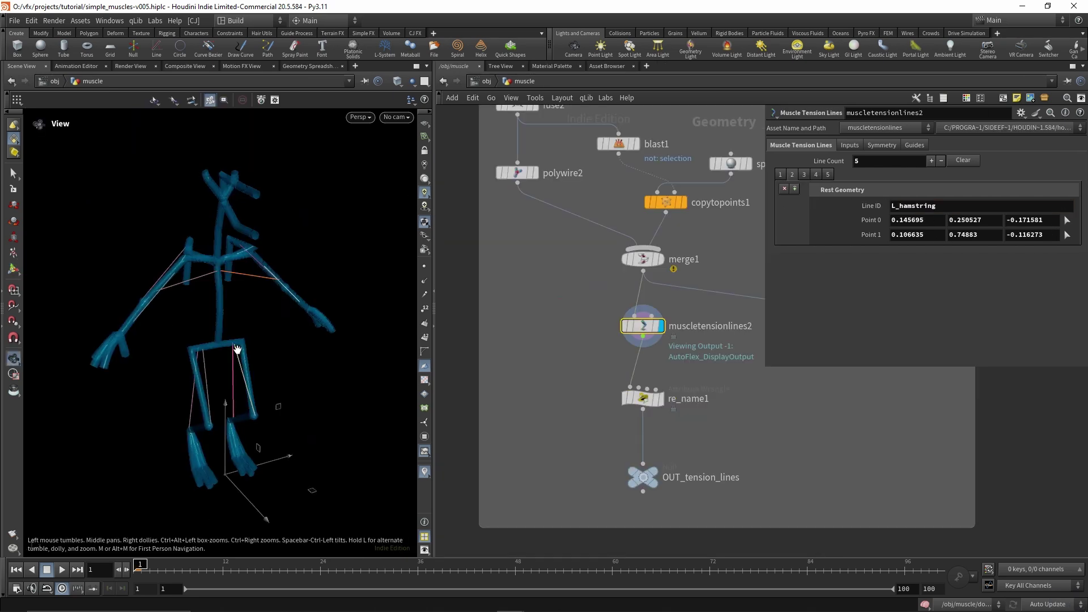
{"action": "left_click_drag", "start_coordinate": [244, 351], "coordinate": [289, 257]}
{"action": "scroll", "coordinate": [347, 267], "scroll_direction": "up", "scroll_amount": 5}
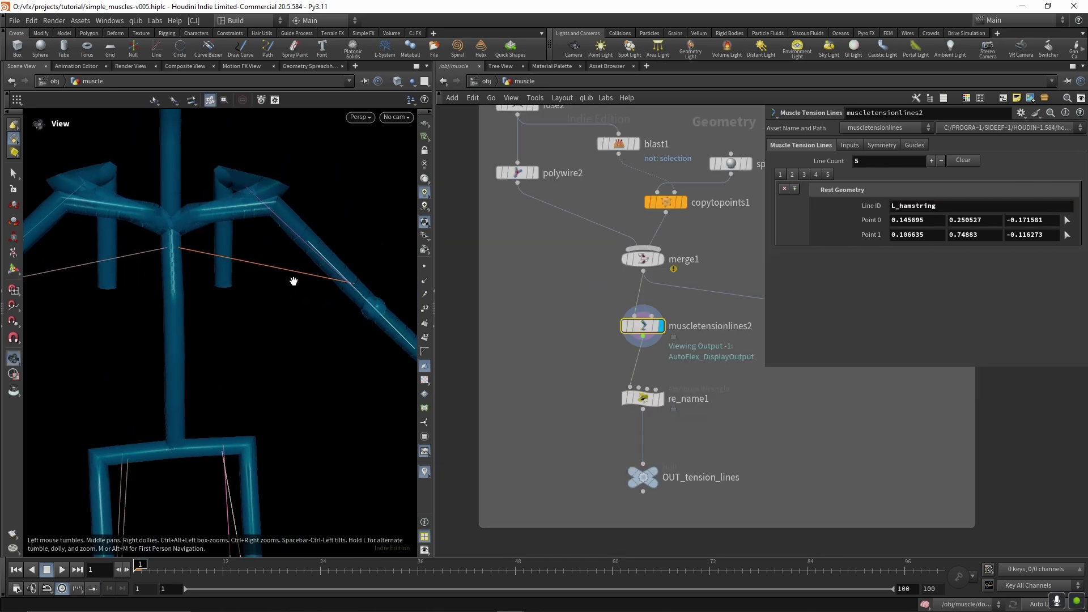
Display the core_mesh subnetwork in the Core mesh box, check its animated output, and reset the timeline to the first frame
{"action": "scroll", "coordinate": [293, 281], "scroll_direction": "down", "scroll_amount": 5}
{"action": "middle_click_drag", "start_coordinate": [551, 380], "coordinate": [647, 384]}
{"action": "scroll", "coordinate": [647, 384], "scroll_direction": "down", "scroll_amount": 8}
{"action": "middle_click_drag", "start_coordinate": [494, 383], "coordinate": [718, 386]}
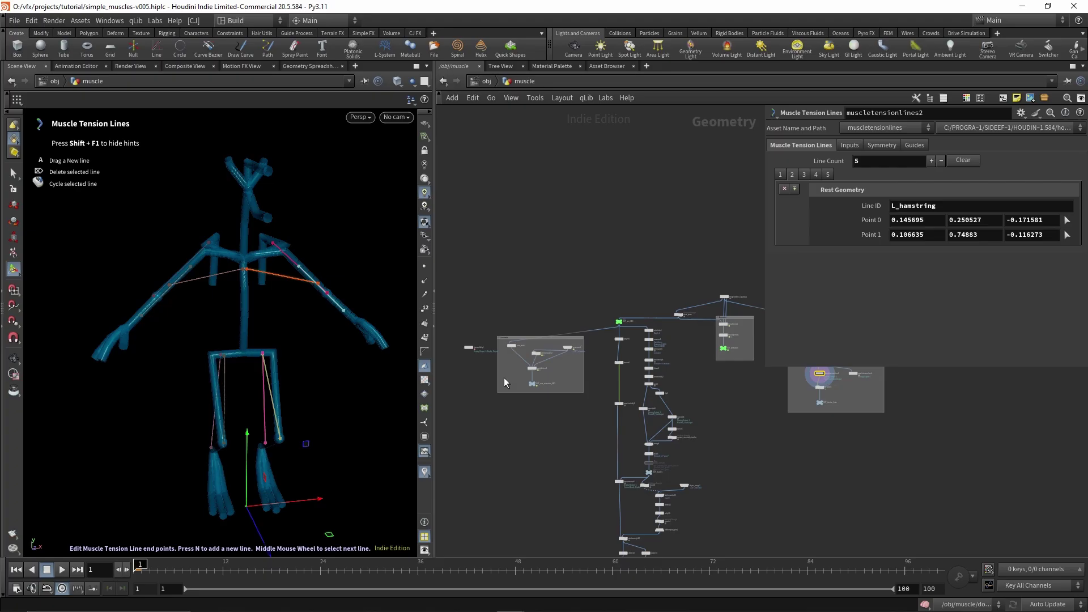
{"action": "scroll", "coordinate": [504, 382], "scroll_direction": "up", "scroll_amount": 4}
{"action": "scroll", "coordinate": [542, 355], "scroll_direction": "up", "scroll_amount": 2}
{"action": "left_click", "coordinate": [535, 318]}
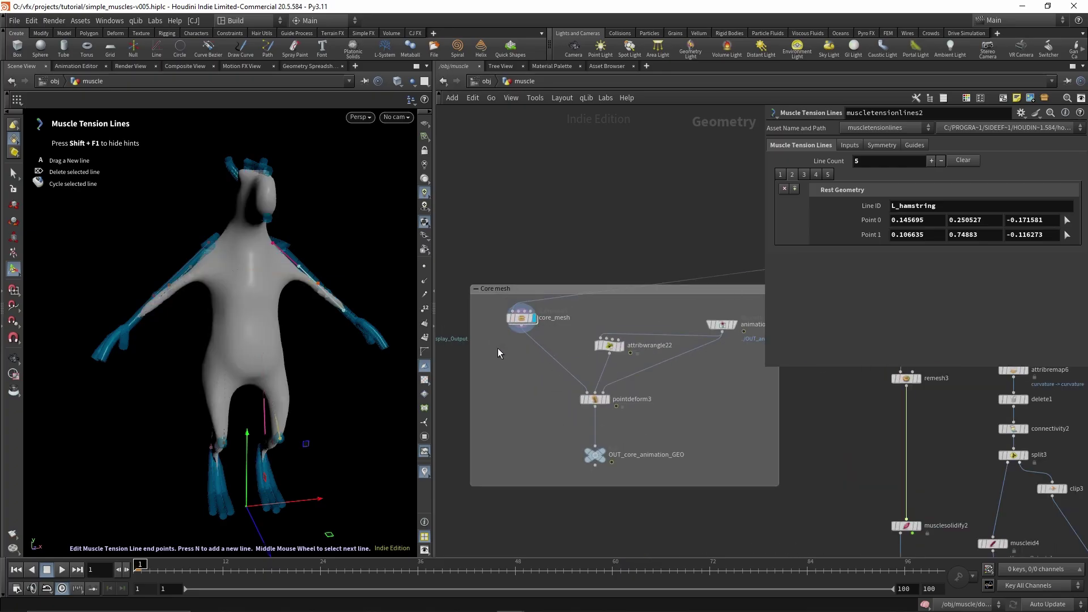
{"action": "left_click", "coordinate": [523, 318]}
{"action": "left_click", "coordinate": [502, 303]}
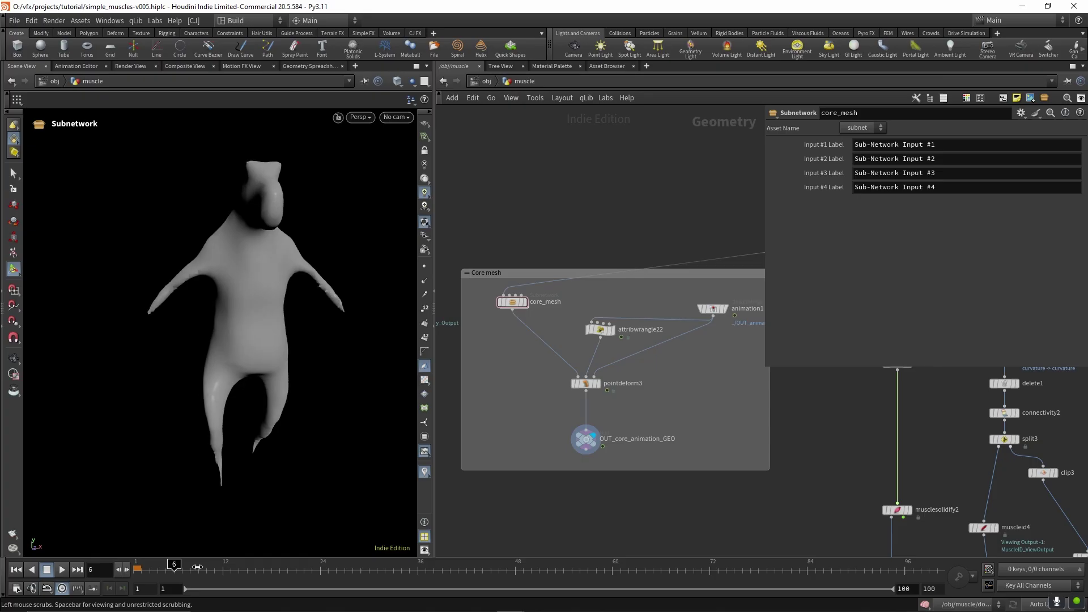
{"action": "key", "text": "ctrl+Up"}
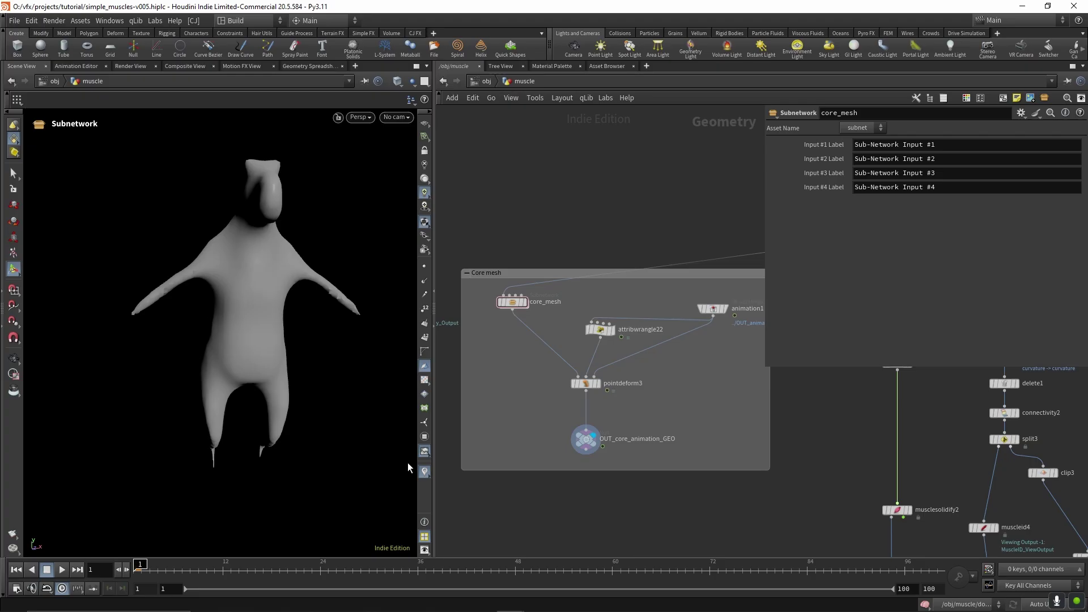
Look inside the core_mesh subnetwork and return to the muscle network
{"action": "middle_click_drag", "start_coordinate": [510, 346], "coordinate": [587, 361]}
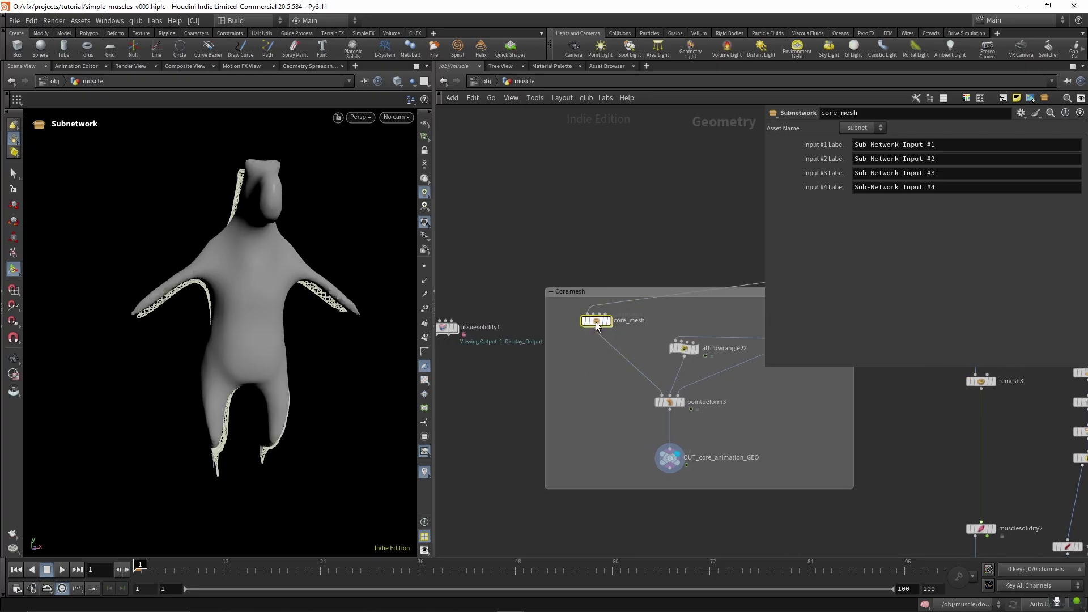
{"action": "double_click", "coordinate": [592, 322]}
{"action": "left_click", "coordinate": [518, 83]}
Inspect the highlighted loop of nodes leading to switchif_we_have_core_surface inside tissuesolidify1, and return to the muscle network
{"action": "double_click", "coordinate": [540, 332]}
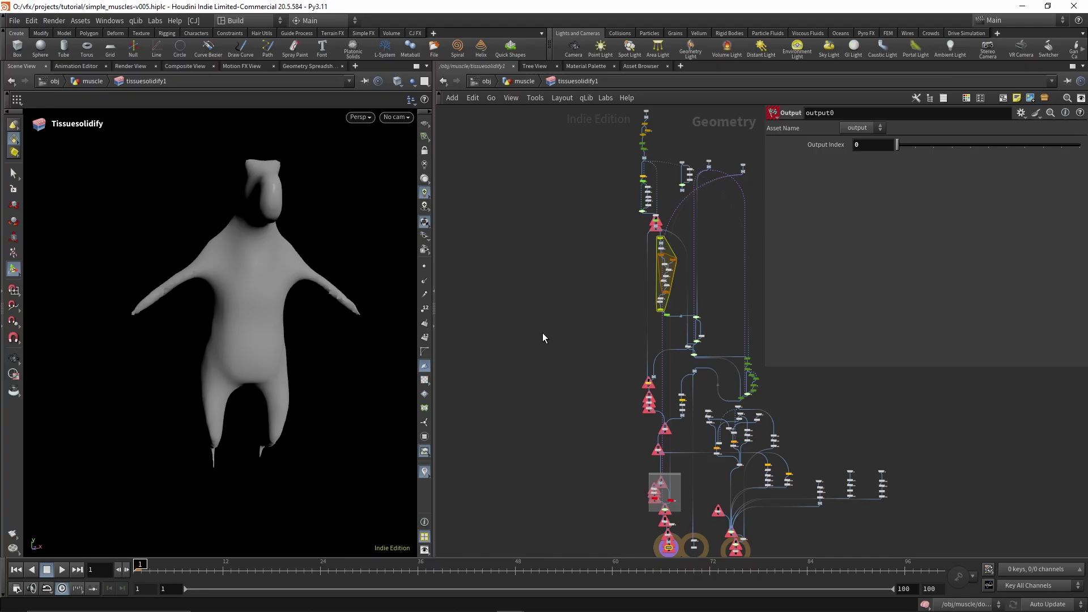
{"action": "scroll", "coordinate": [642, 262], "scroll_direction": "up", "scroll_amount": 3}
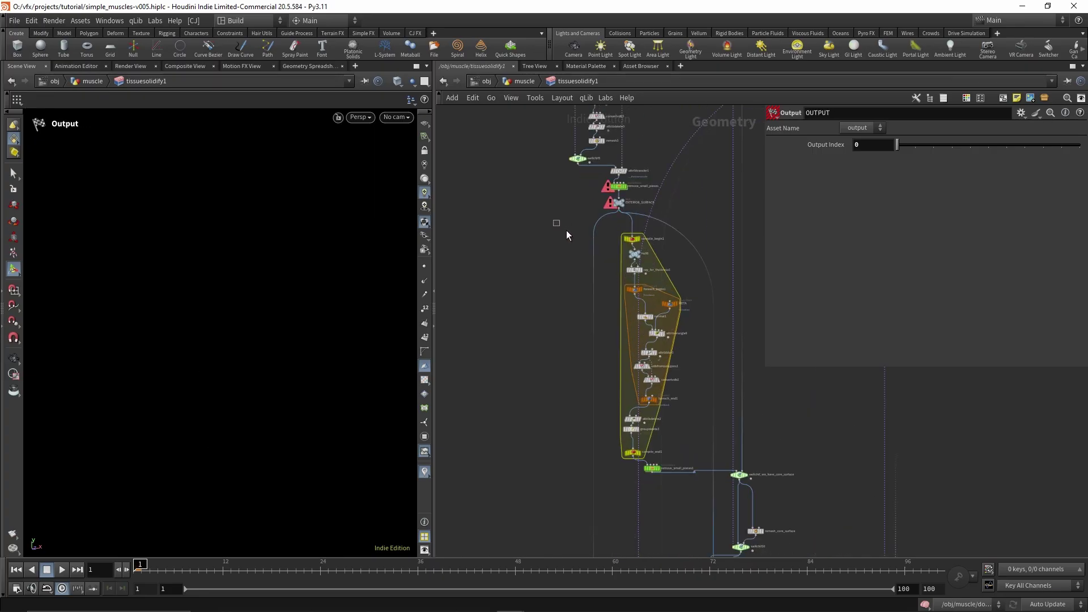
{"action": "left_click_drag", "start_coordinate": [558, 225], "coordinate": [743, 483]}
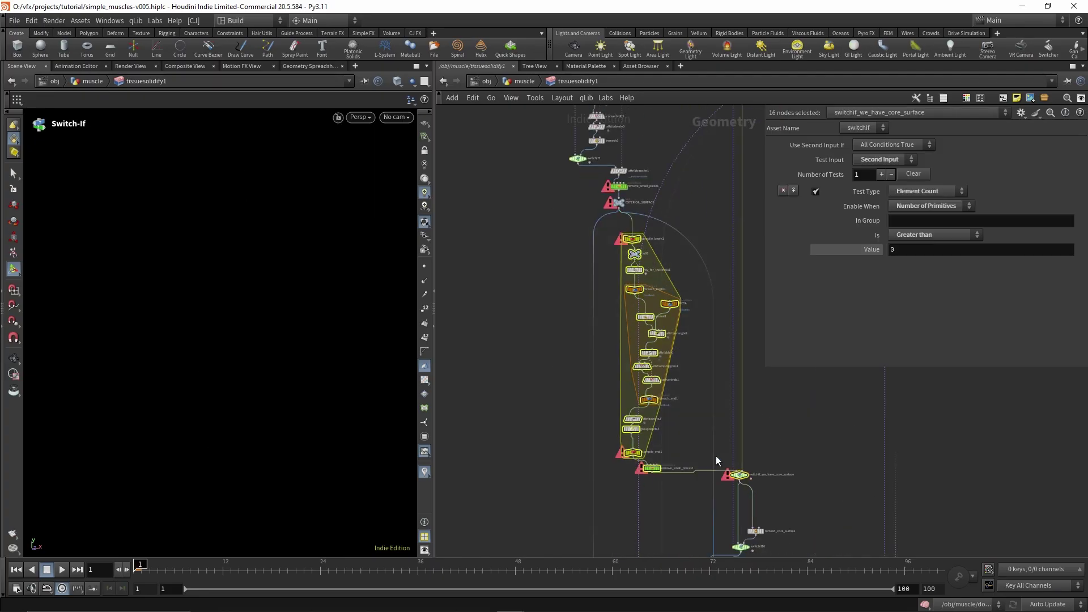
{"action": "left_click", "coordinate": [521, 83]}
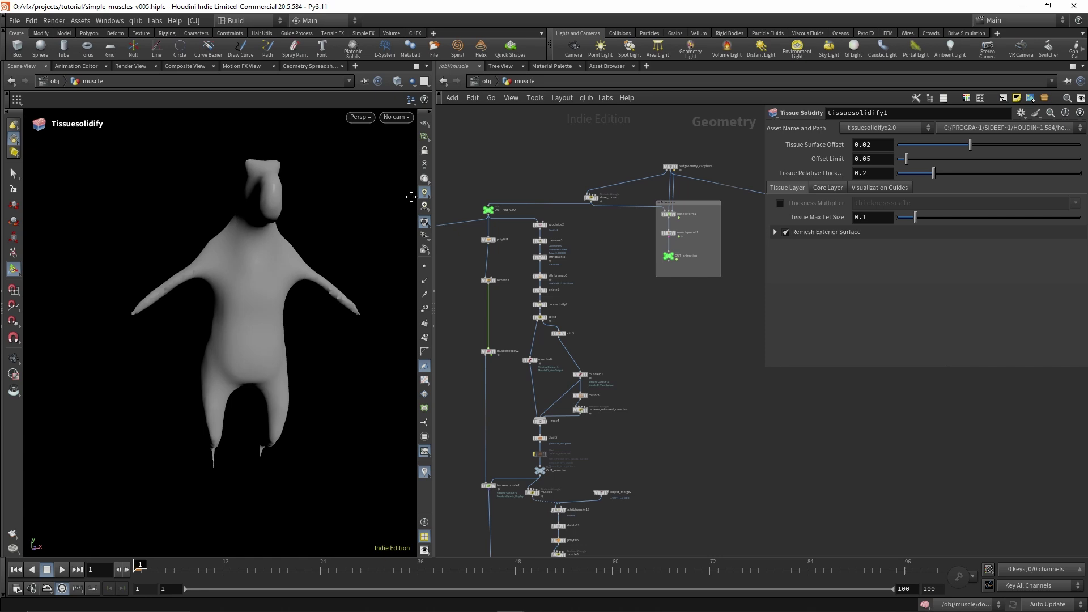
Display the measure3 node and examine the curvedness visualization on the capybara body
{"action": "middle_click_drag", "start_coordinate": [411, 197], "coordinate": [404, 196]}
{"action": "scroll", "coordinate": [532, 220], "scroll_direction": "up", "scroll_amount": 3}
{"action": "middle_click_drag", "start_coordinate": [483, 234], "coordinate": [529, 232]}
{"action": "scroll", "coordinate": [599, 266], "scroll_direction": "up", "scroll_amount": 2}
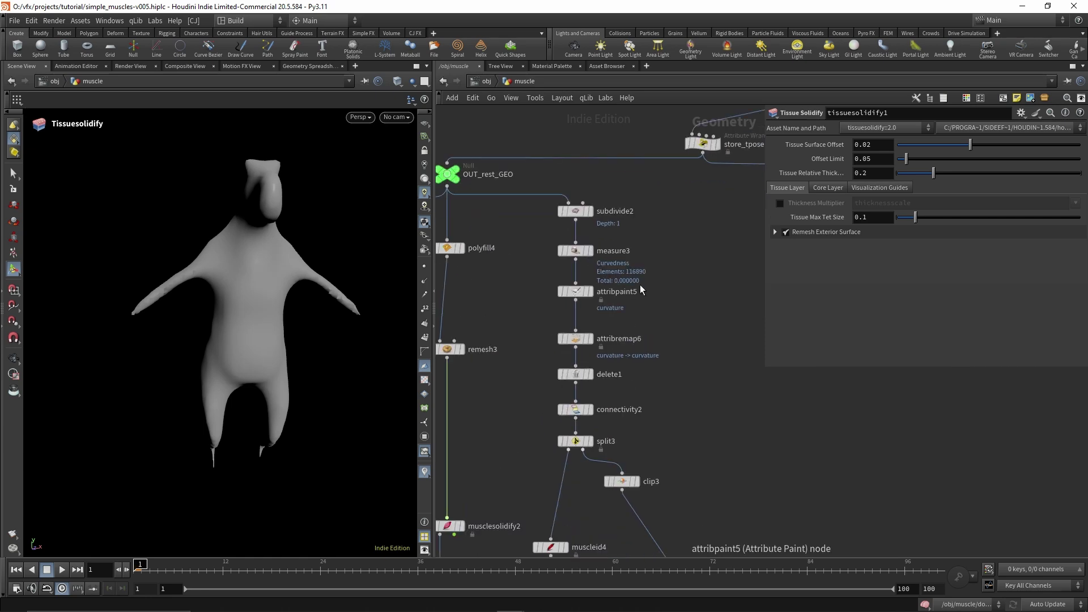
{"action": "left_click", "coordinate": [591, 250]}
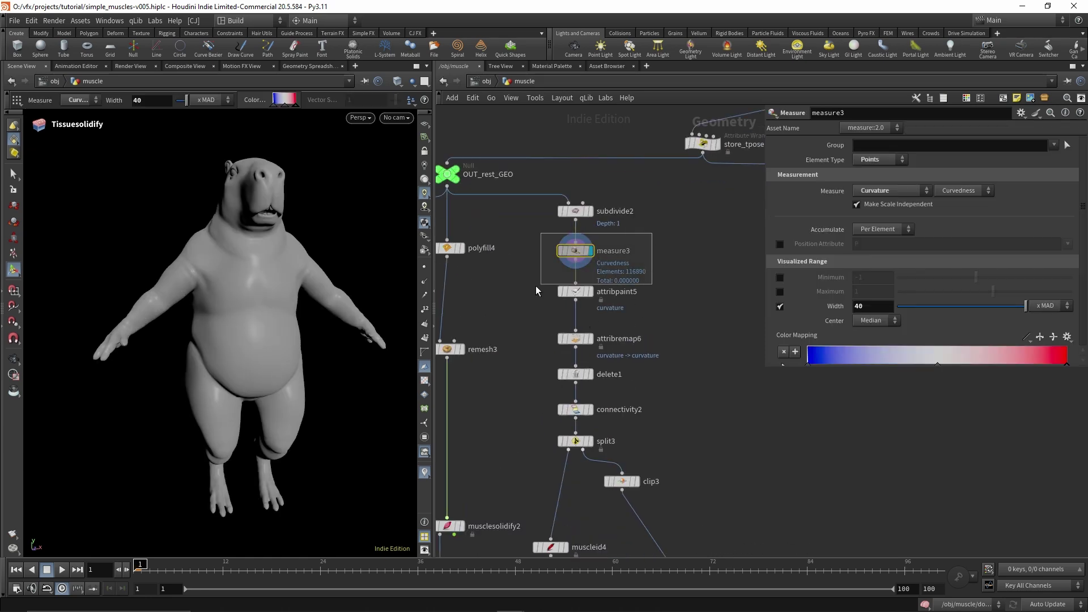
{"action": "key", "text": "Escape"}
{"action": "mouse_move", "coordinate": [277, 365]}
{"action": "left_mouse_down"}
{"action": "mouse_move", "coordinate": [244, 358]}
{"action": "mouse_move", "coordinate": [274, 340]}
{"action": "mouse_move", "coordinate": [267, 323]}
{"action": "mouse_move", "coordinate": [309, 338]}
{"action": "mouse_move", "coordinate": [267, 347]}
{"action": "left_mouse_up"}
{"action": "key", "text": "Return"}
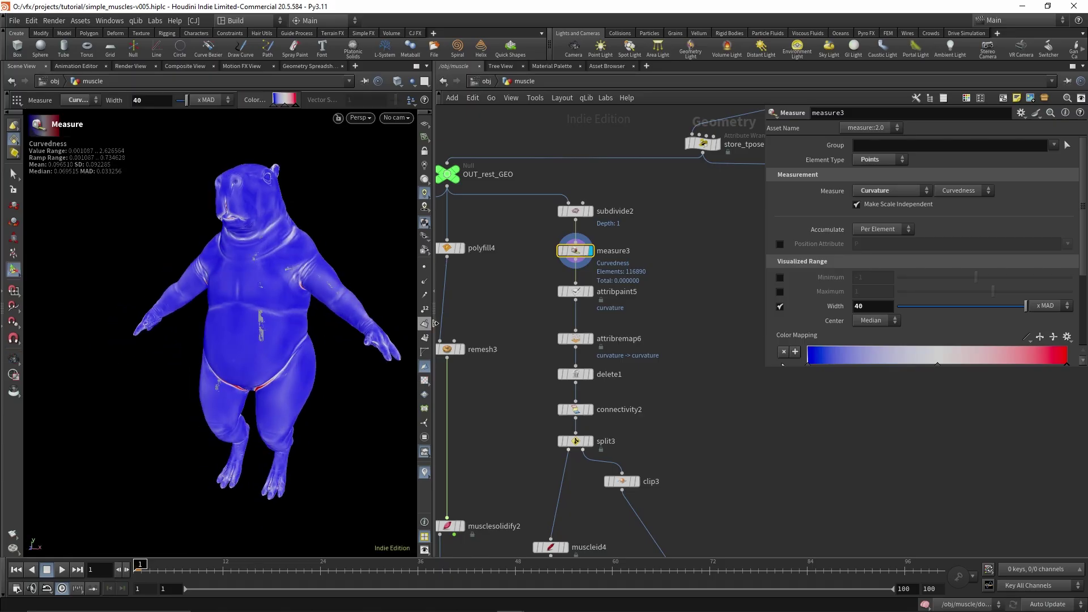
Display the painted curvature attribute of attribpaint5 and the separated body patches produced by delete1
{"action": "left_click", "coordinate": [588, 292]}
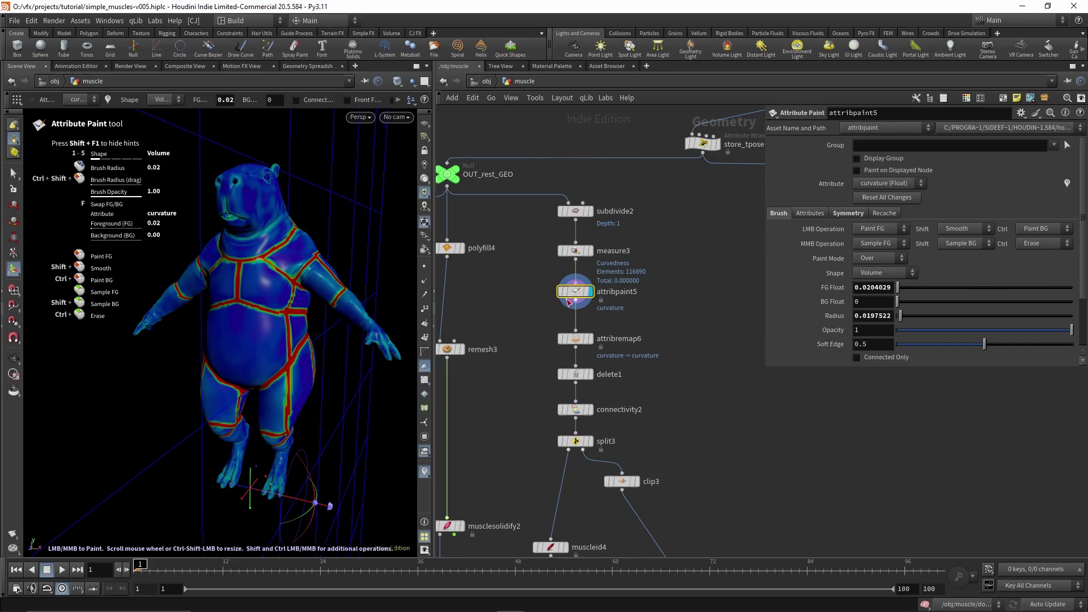
{"action": "middle_click_drag", "start_coordinate": [522, 340], "coordinate": [520, 268]}
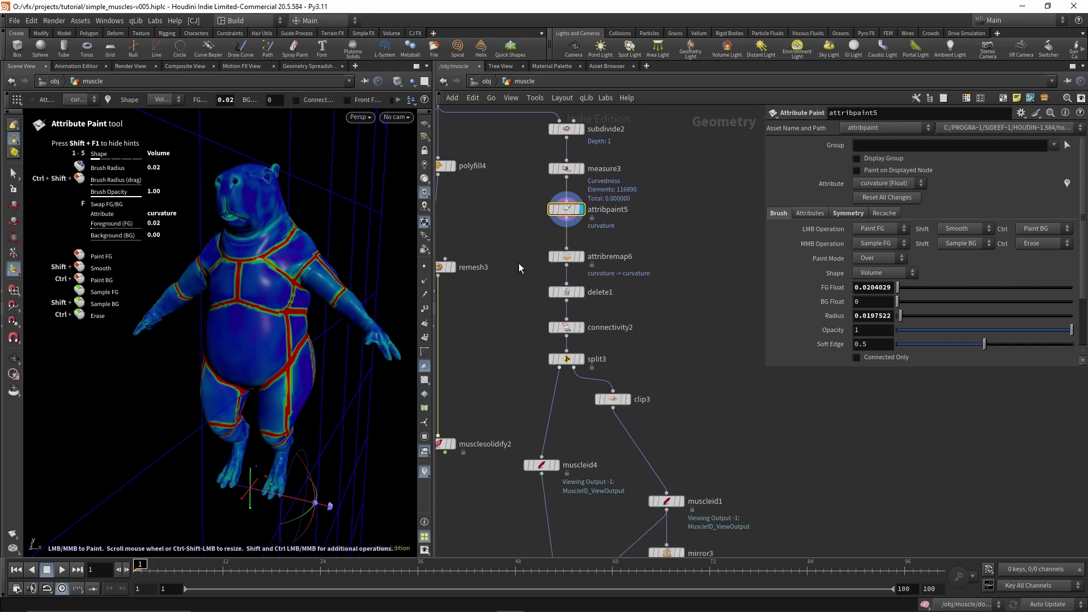
{"action": "left_click", "coordinate": [581, 292]}
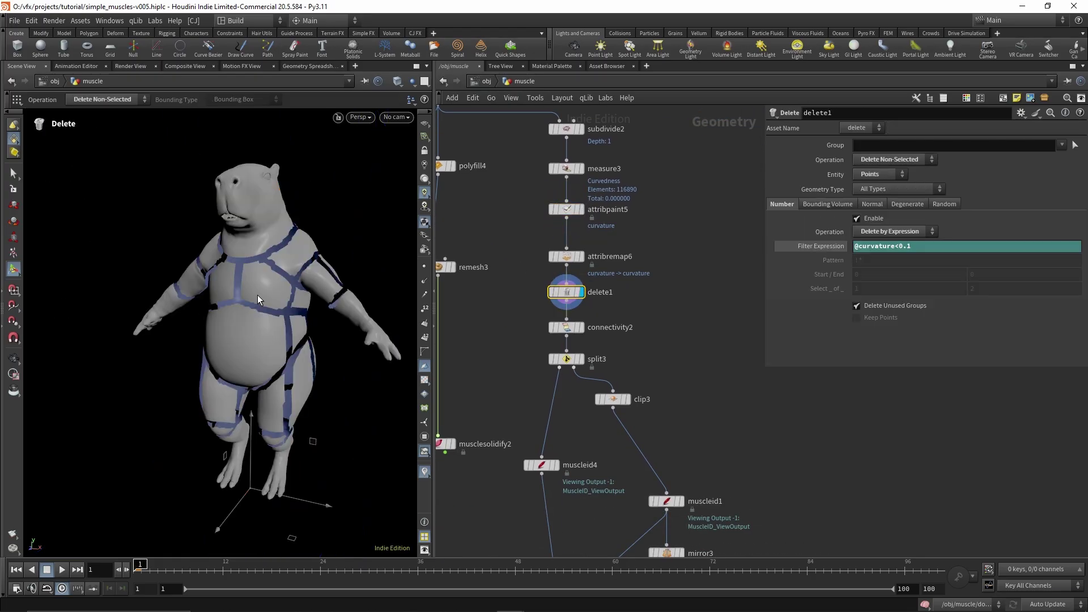
{"action": "mouse_move", "coordinate": [262, 326]}
{"action": "left_mouse_down", "text": "alt"}
{"action": "mouse_move", "coordinate": [261, 335]}
{"action": "mouse_move", "coordinate": [196, 269]}
{"action": "mouse_move", "coordinate": [265, 317]}
{"action": "left_mouse_up", "text": "alt"}
Display the muscleid1 node and examine the named muscle groups on the capybara from the side
{"action": "middle_click_drag", "start_coordinate": [621, 431], "coordinate": [582, 280]}
{"action": "left_click", "coordinate": [642, 353]}
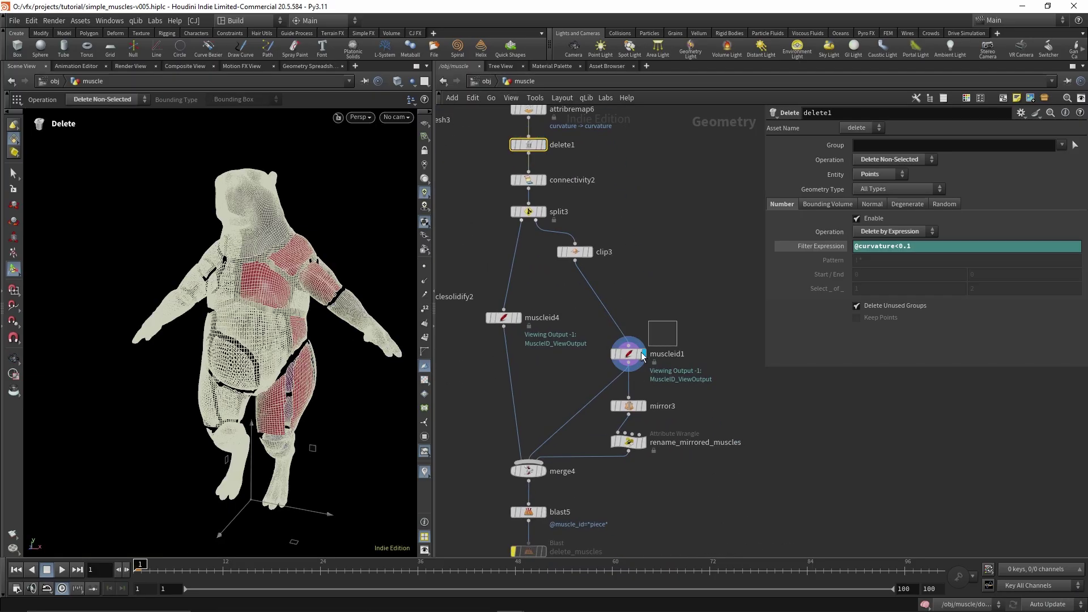
{"action": "left_click", "coordinate": [626, 354]}
{"action": "left_click_drag", "start_coordinate": [231, 327], "coordinate": [195, 275], "text": "alt"}
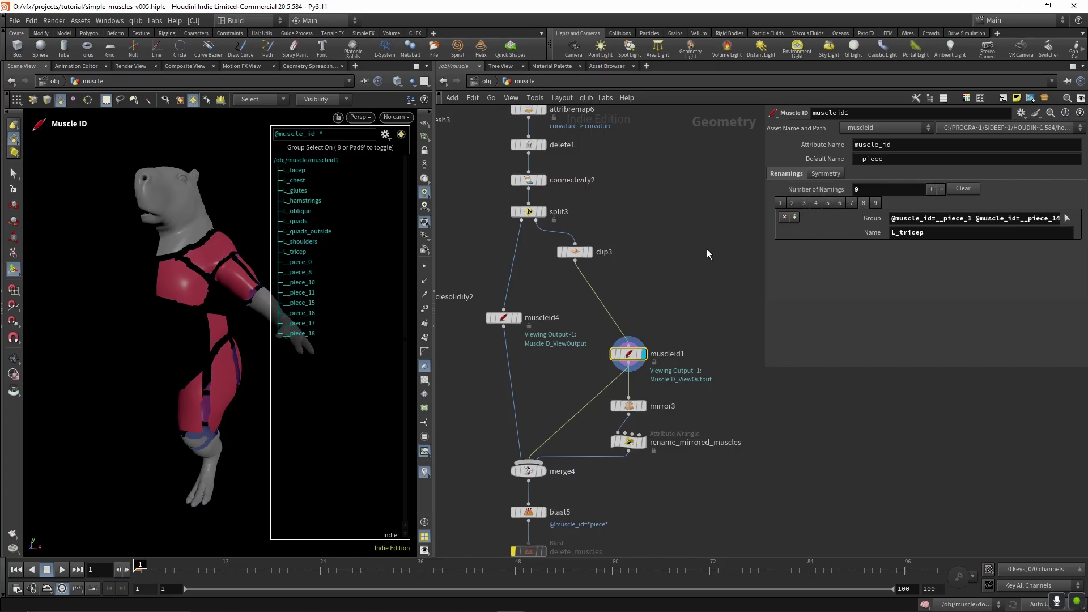
Display the blast5 result with only the named muscle patches, and the muscle regions transferred by frankenmuscle2
{"action": "middle_click_drag", "start_coordinate": [677, 290], "coordinate": [683, 177]}
{"action": "middle_click_drag", "start_coordinate": [633, 395], "coordinate": [641, 335]}
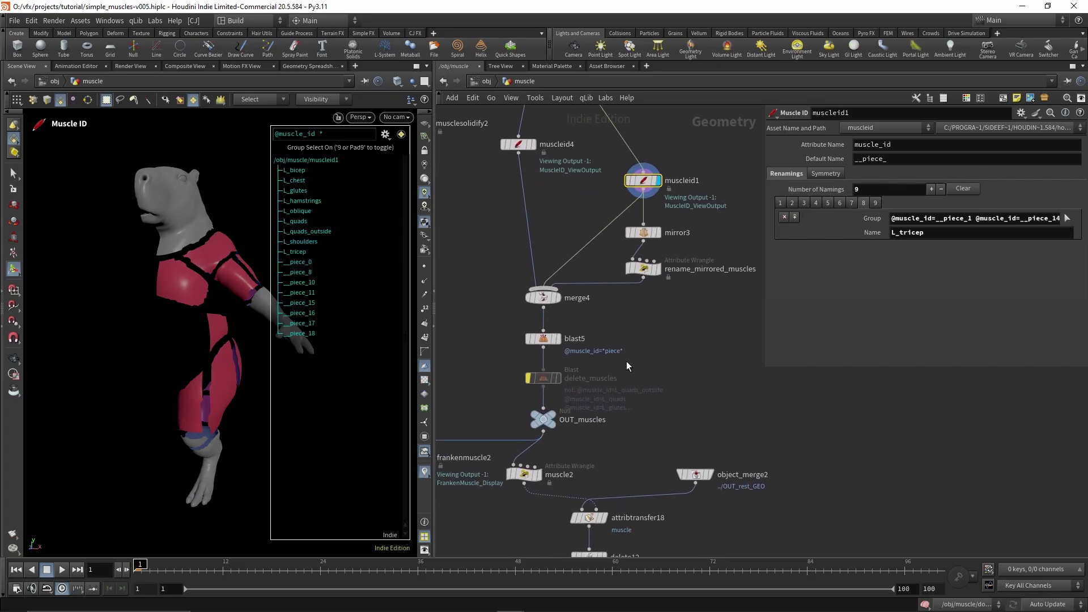
{"action": "left_click", "coordinate": [560, 338]}
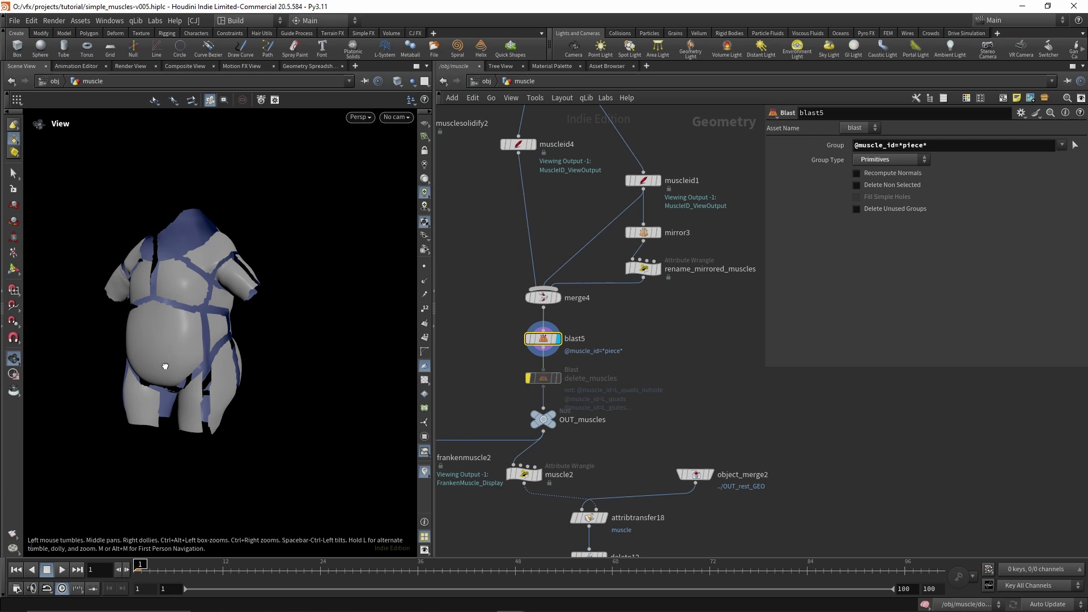
{"action": "left_click_drag", "start_coordinate": [165, 366], "coordinate": [173, 374], "text": "alt"}
{"action": "middle_click_drag", "start_coordinate": [496, 397], "coordinate": [638, 316]}
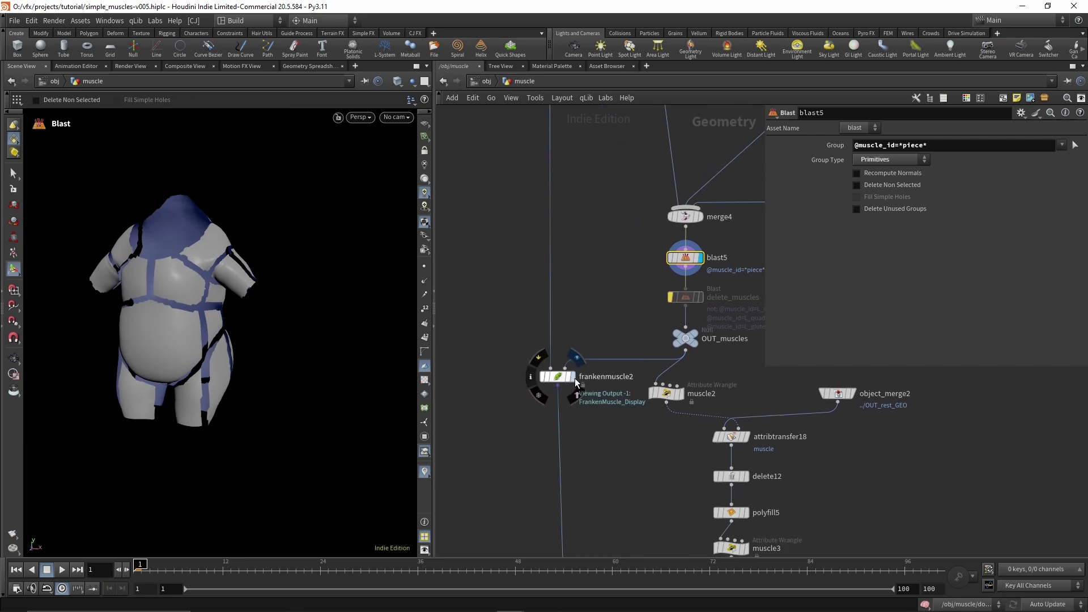
{"action": "left_click", "coordinate": [575, 378]}
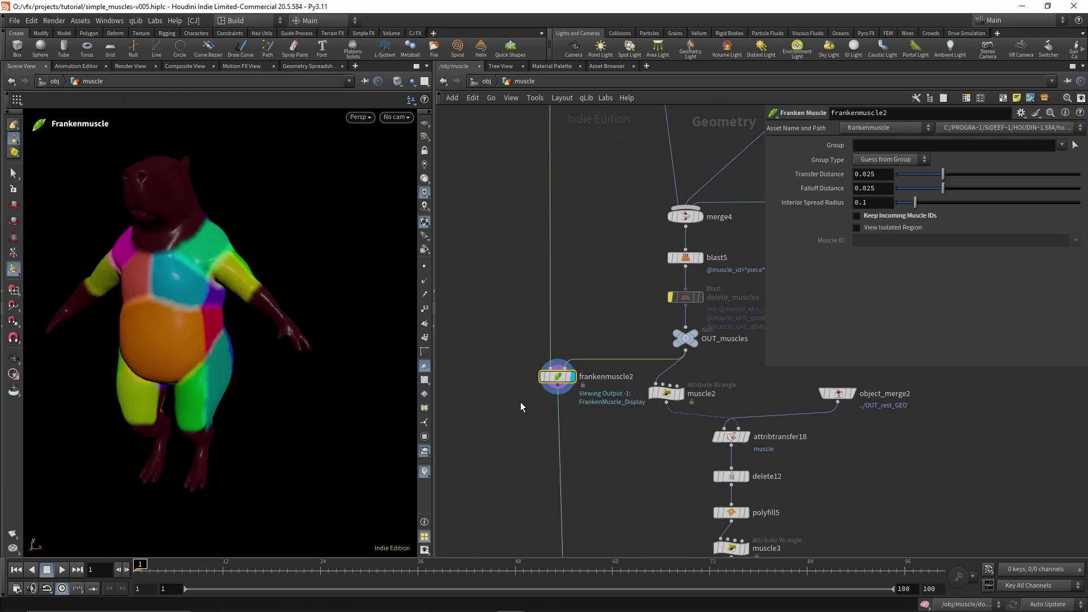
Display the delete13 node and examine the isolated muscle geometry of the body from different angles
{"action": "middle_click_drag", "start_coordinate": [541, 417], "coordinate": [522, 236]}
{"action": "middle_click_drag", "start_coordinate": [592, 350], "coordinate": [543, 270]}
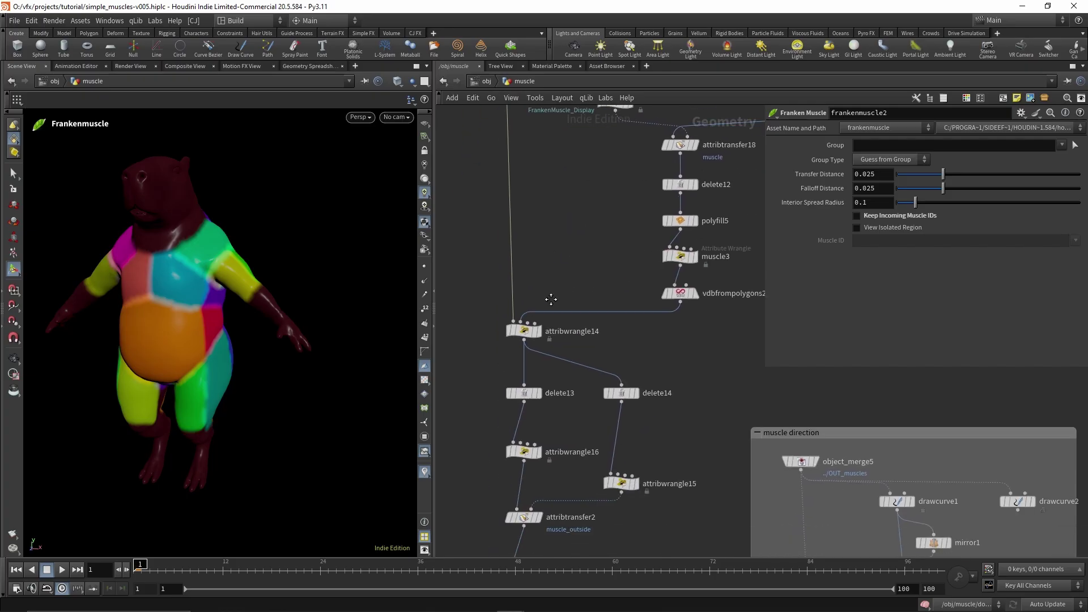
{"action": "left_click", "coordinate": [538, 389]}
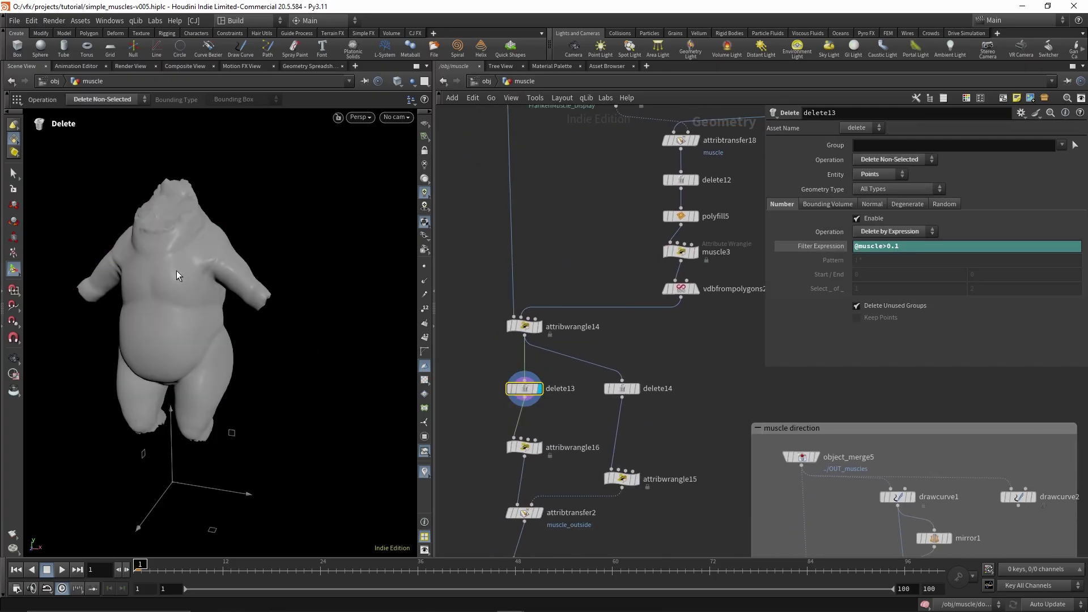
{"action": "key", "text": "Escape"}
{"action": "left_click_drag", "start_coordinate": [218, 266], "coordinate": [275, 248]}
{"action": "left_click_drag", "start_coordinate": [198, 294], "coordinate": [126, 224]}
{"action": "key", "text": "Return"}
{"action": "left_click_drag", "start_coordinate": [305, 398], "coordinate": [190, 375], "text": "alt"}
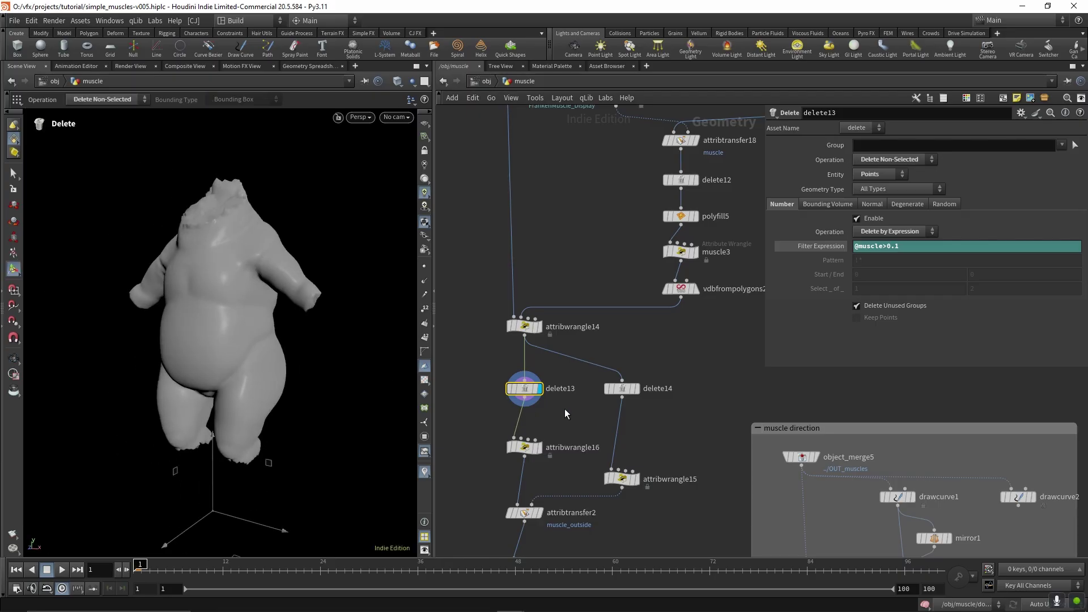
Display the group1 node to examine the muscle_outside points at the borders of the muscle geometry
{"action": "middle_click_drag", "start_coordinate": [469, 454], "coordinate": [567, 232]}
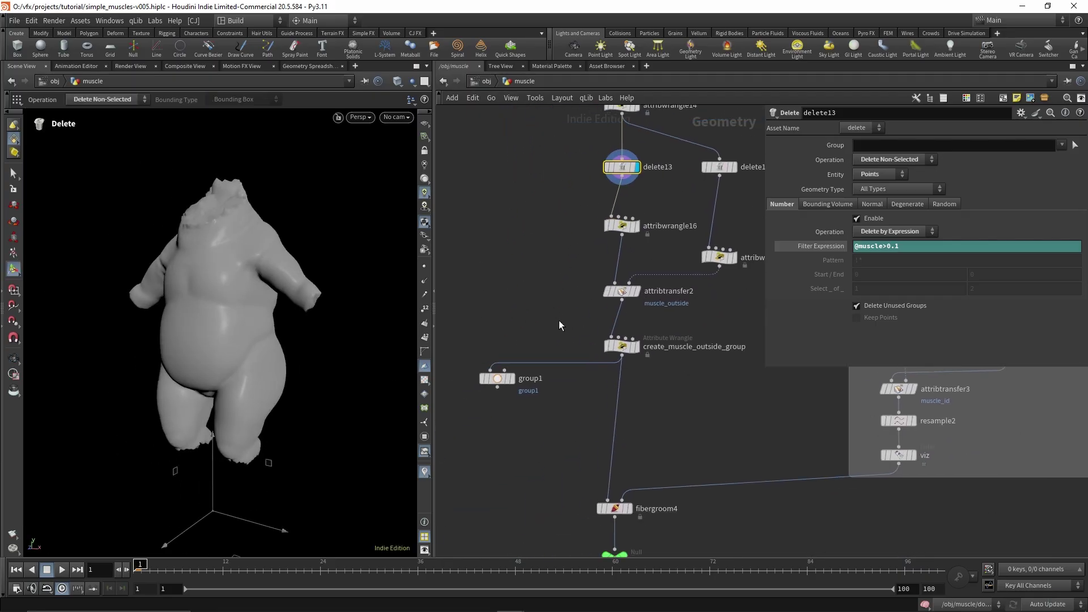
{"action": "left_click", "coordinate": [513, 377]}
{"action": "left_click", "coordinate": [482, 377]}
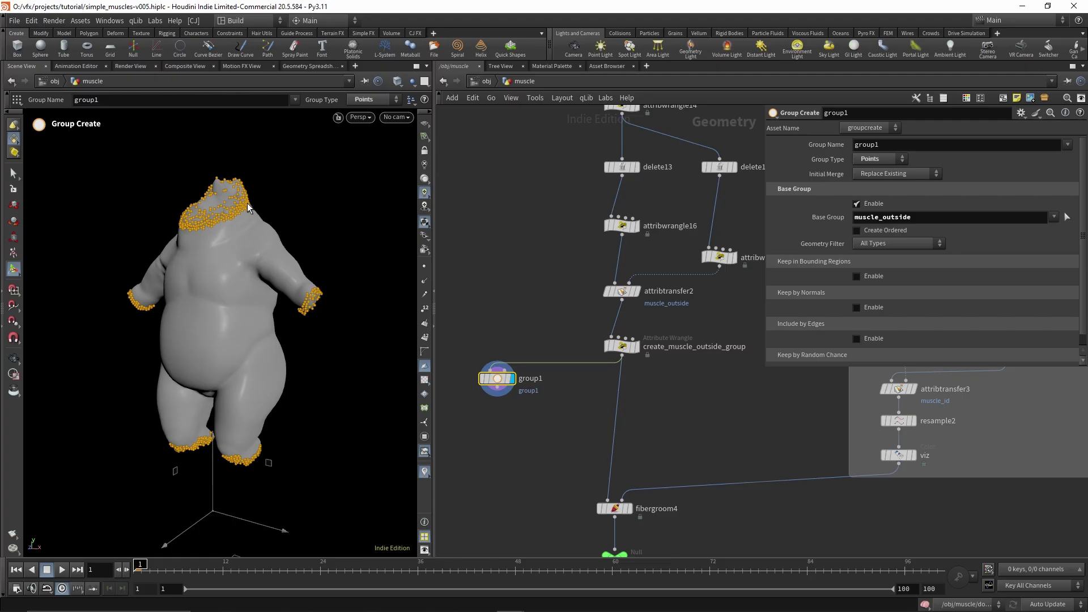
{"action": "left_click", "coordinate": [423, 364]}
Display the drawcurve1 node of the muscle direction network to view the curves drawn over the muscles
{"action": "middle_click_drag", "start_coordinate": [596, 426], "coordinate": [525, 374]}
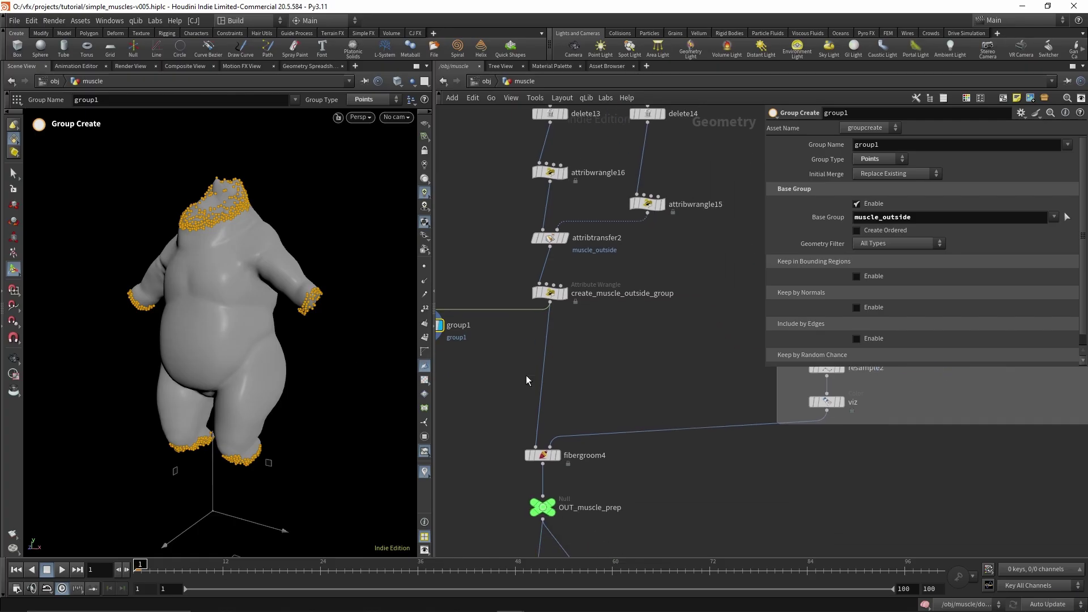
{"action": "scroll", "coordinate": [526, 374], "scroll_direction": "down", "scroll_amount": 3}
{"action": "middle_click_drag", "start_coordinate": [612, 382], "coordinate": [447, 385]}
{"action": "scroll", "coordinate": [587, 280], "scroll_direction": "up", "scroll_amount": 2}
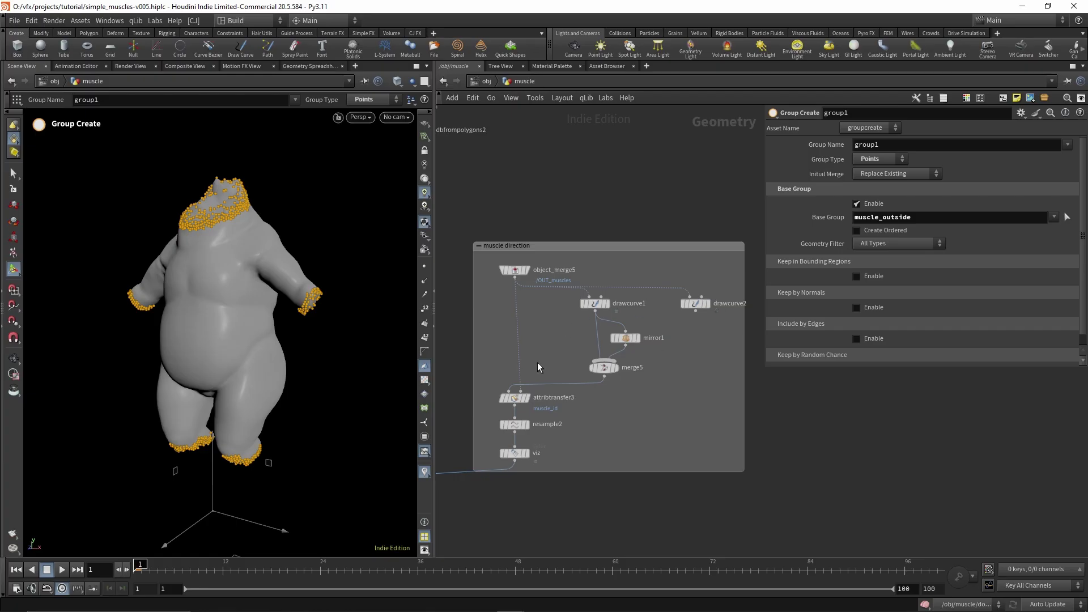
{"action": "middle_click_drag", "start_coordinate": [552, 328], "coordinate": [564, 308]}
{"action": "left_click", "coordinate": [620, 285]}
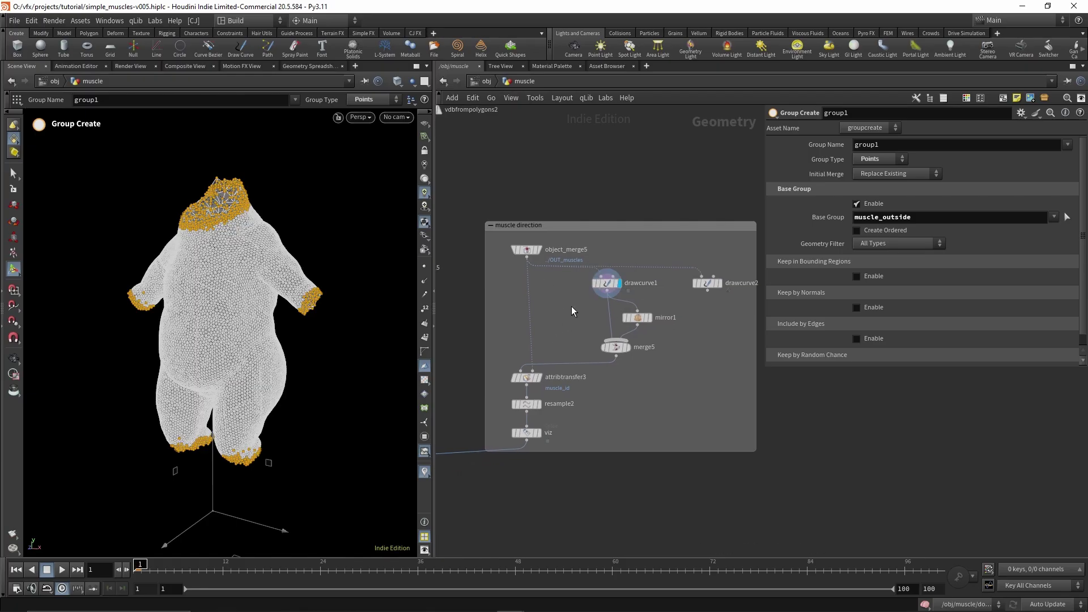
{"action": "left_click_drag", "start_coordinate": [619, 306], "coordinate": [571, 280]}
Draw an additional short muscle direction stroke on the belly with drawcurve1
{"action": "right_click_drag", "start_coordinate": [235, 321], "coordinate": [258, 318], "text": "alt"}
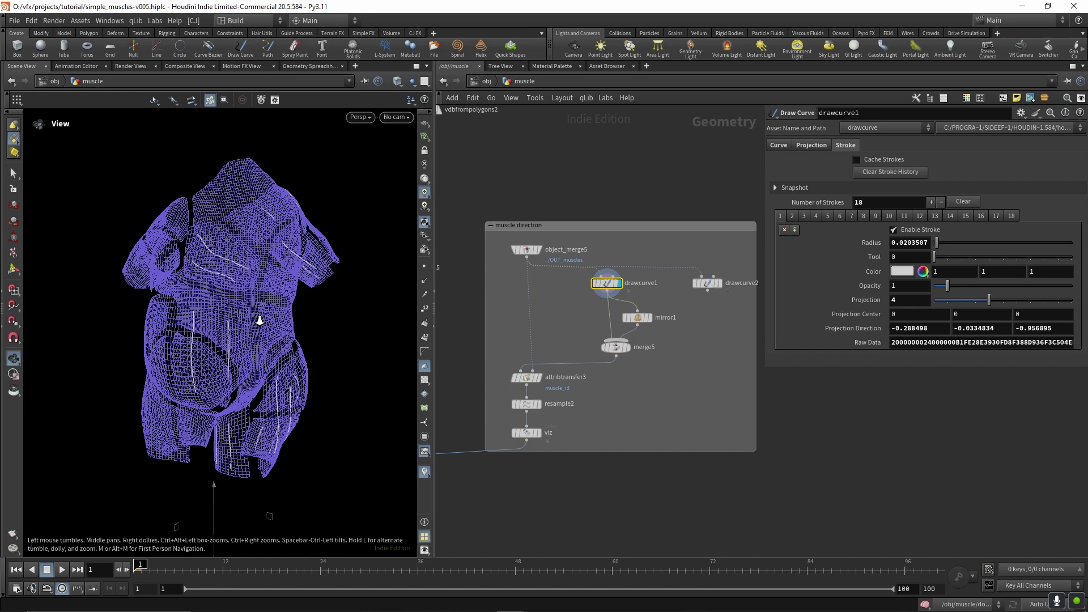
{"action": "left_click_drag", "start_coordinate": [258, 318], "coordinate": [249, 352], "text": "alt"}
{"action": "right_click_drag", "start_coordinate": [216, 368], "coordinate": [246, 371], "text": "alt"}
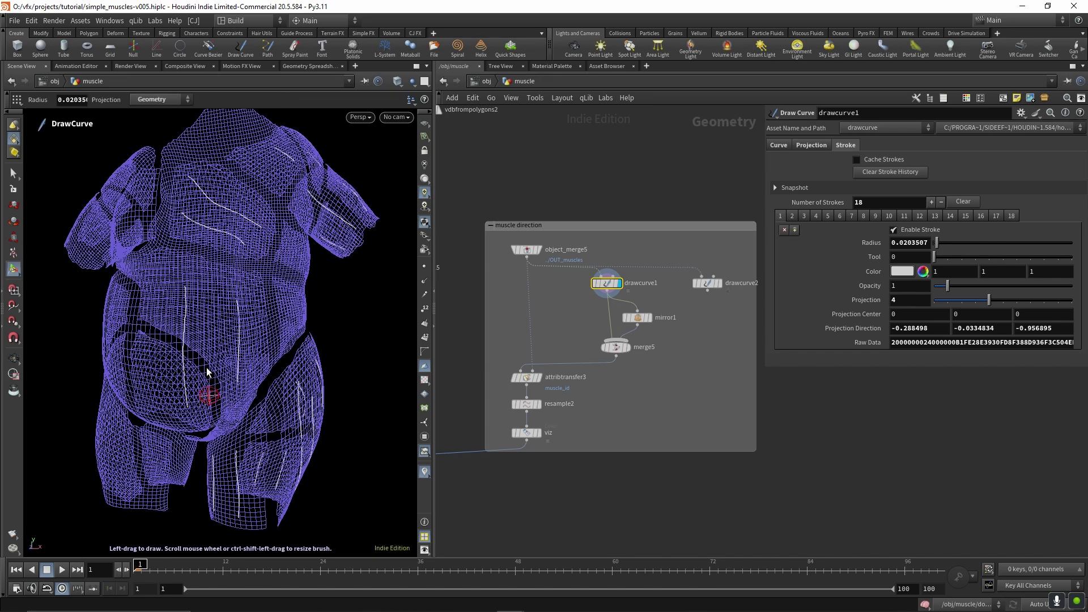
{"action": "left_click_drag", "start_coordinate": [207, 371], "coordinate": [215, 325]}
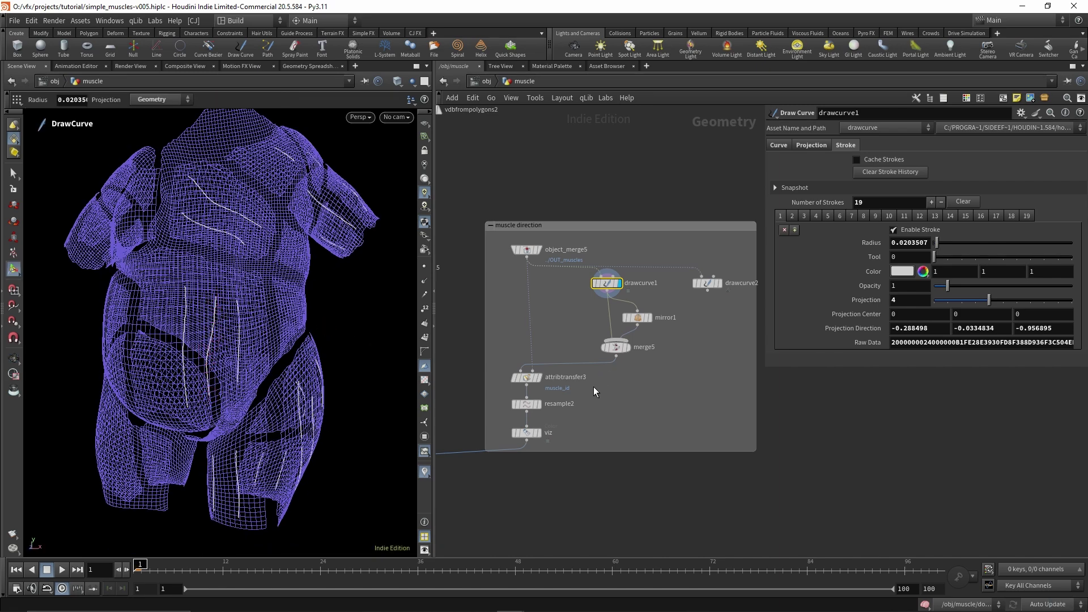
Display the viz node to view the mirrored and resampled muscle direction curves coloured along their length
{"action": "middle_click_drag", "start_coordinate": [593, 388], "coordinate": [613, 353]}
{"action": "left_click", "coordinate": [568, 397]}
{"action": "left_click_drag", "start_coordinate": [611, 386], "coordinate": [520, 420]}
{"action": "middle_click_drag", "start_coordinate": [478, 384], "coordinate": [605, 356]}
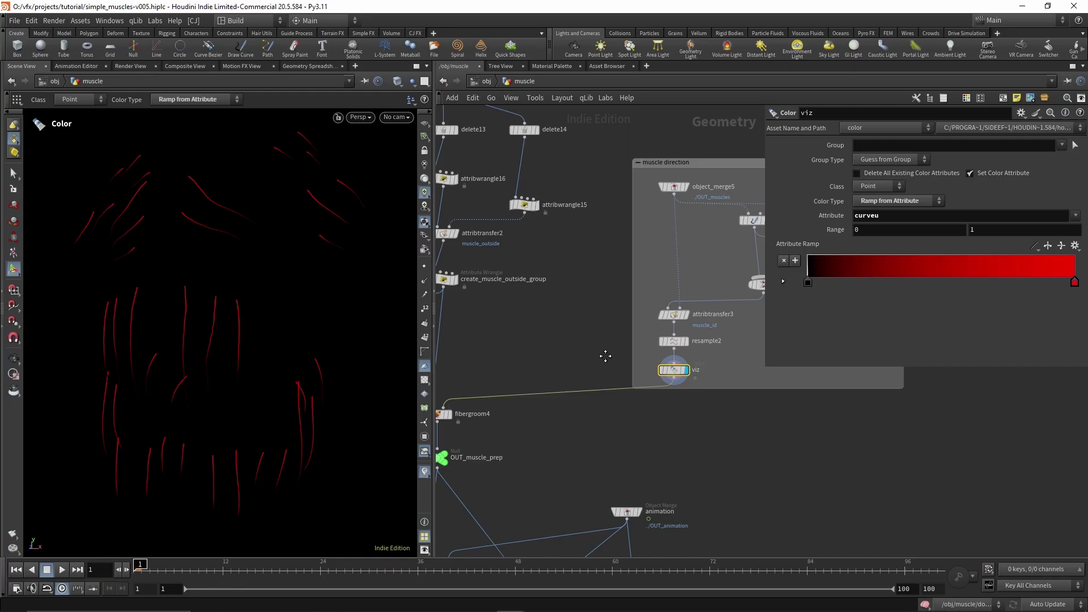
Display the fibergroom4 node and examine the fiber direction vectors on the muscle geometry
{"action": "scroll", "coordinate": [605, 355], "scroll_direction": "down", "scroll_amount": 1}
{"action": "middle_click_drag", "start_coordinate": [530, 370], "coordinate": [604, 349]}
{"action": "scroll", "coordinate": [545, 378], "scroll_direction": "up", "scroll_amount": 3}
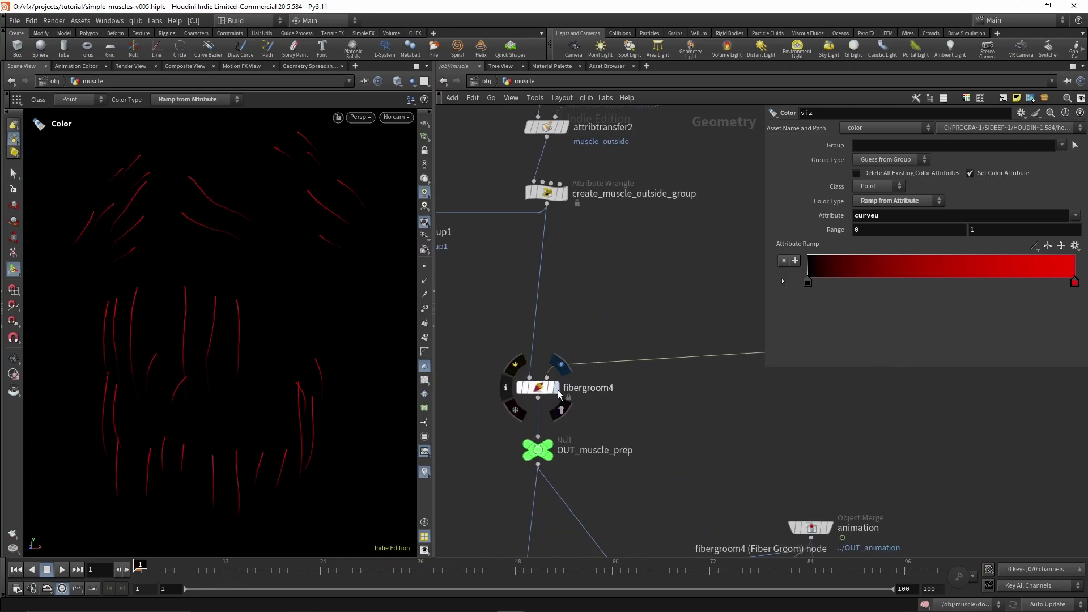
{"action": "left_click", "coordinate": [558, 390]}
{"action": "left_click_drag", "start_coordinate": [480, 366], "coordinate": [526, 391]}
{"action": "left_click_drag", "start_coordinate": [298, 352], "coordinate": [276, 348], "text": "alt"}
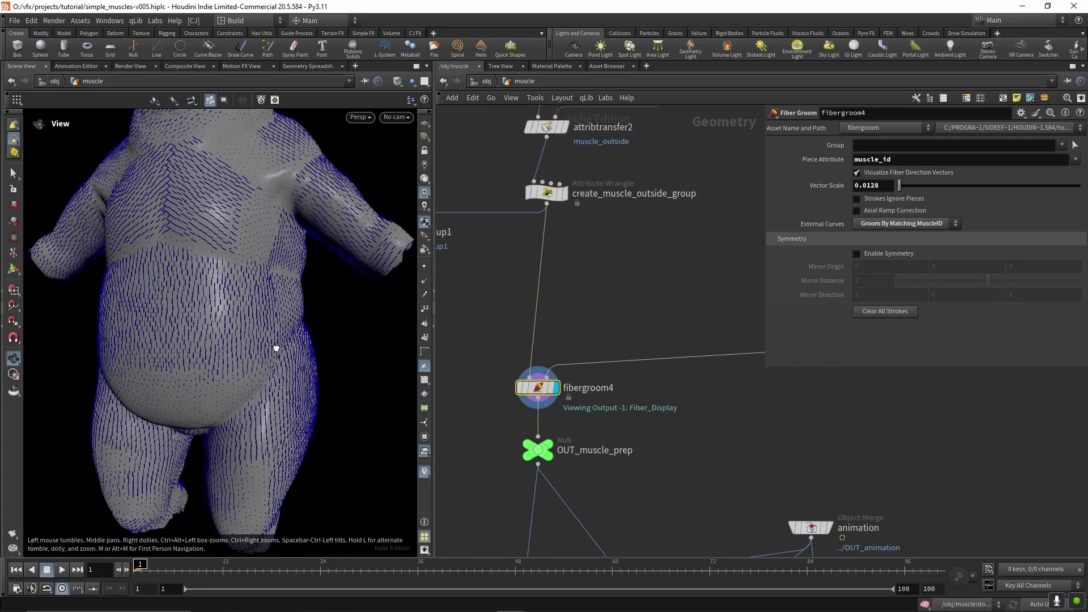
{"action": "right_click_drag", "start_coordinate": [276, 348], "coordinate": [350, 338], "text": "alt"}
Set the Vector Scale of fibergroom4 to 0.031 and inspect the node's geometry attributes
{"action": "left_click_drag", "start_coordinate": [899, 188], "coordinate": [903, 187]}
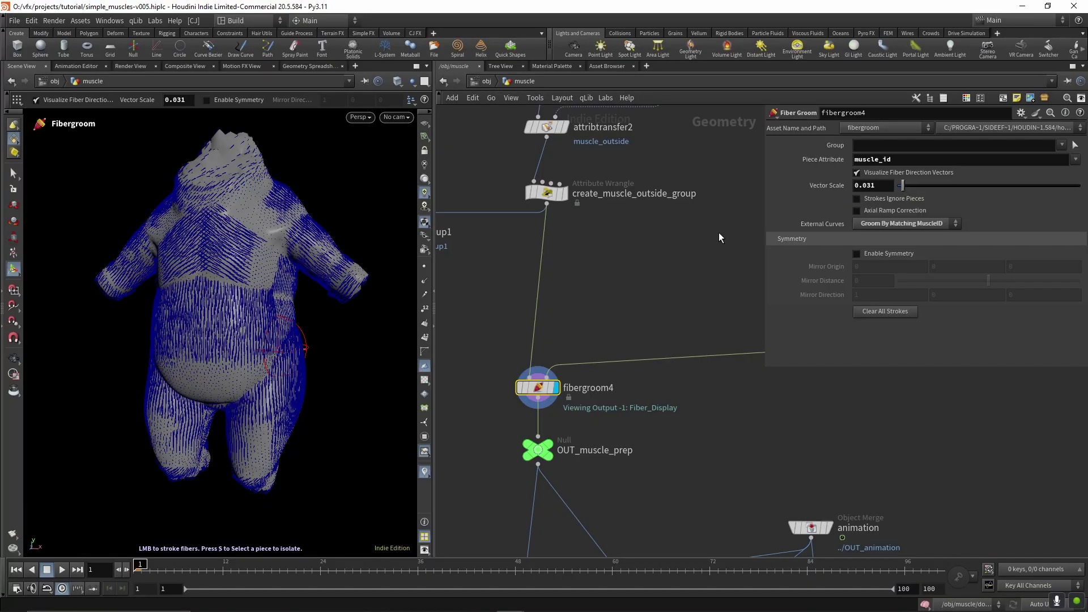
{"action": "middle_click", "coordinate": [538, 391]}
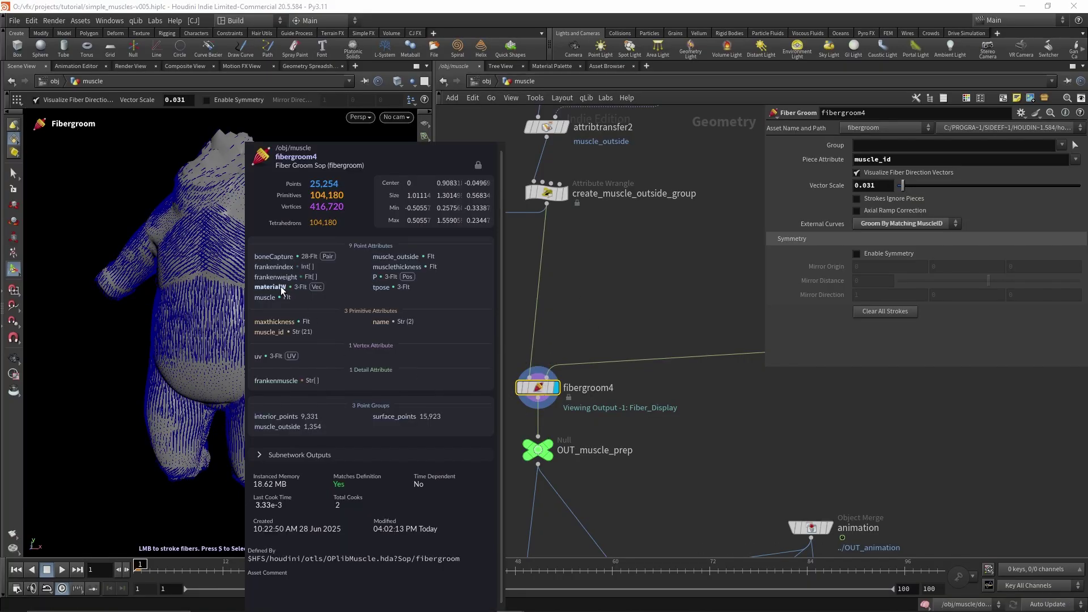
Display the muscleflex2 node and examine its muscle list and activation links
{"action": "middle_click_drag", "start_coordinate": [493, 434], "coordinate": [492, 295]}
{"action": "scroll", "coordinate": [492, 294], "scroll_direction": "down", "scroll_amount": 2}
{"action": "middle_click_drag", "start_coordinate": [486, 340], "coordinate": [491, 250]}
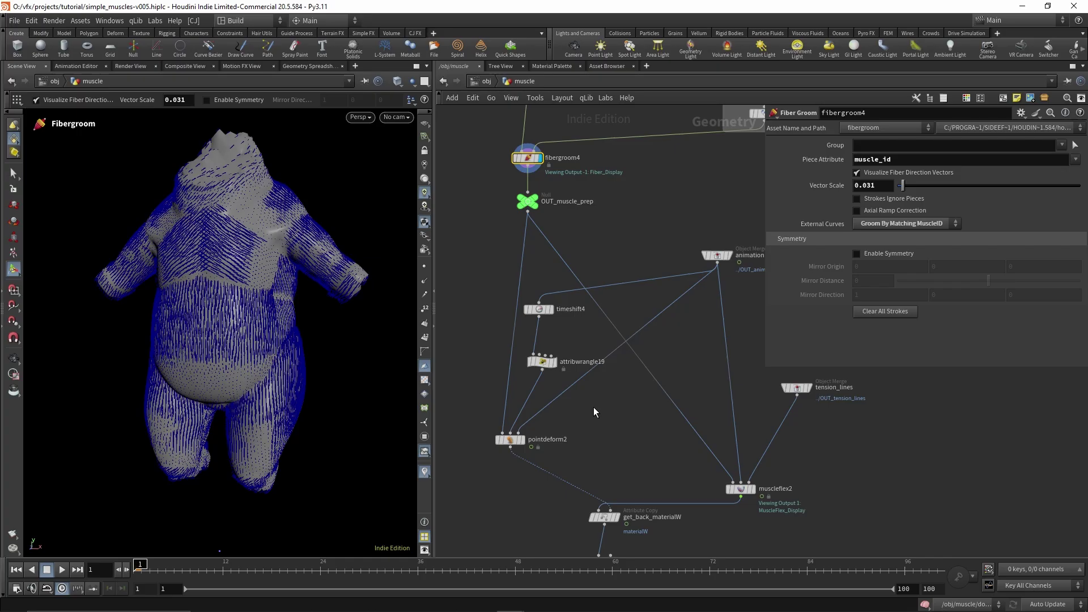
{"action": "middle_click_drag", "start_coordinate": [634, 416], "coordinate": [548, 338]}
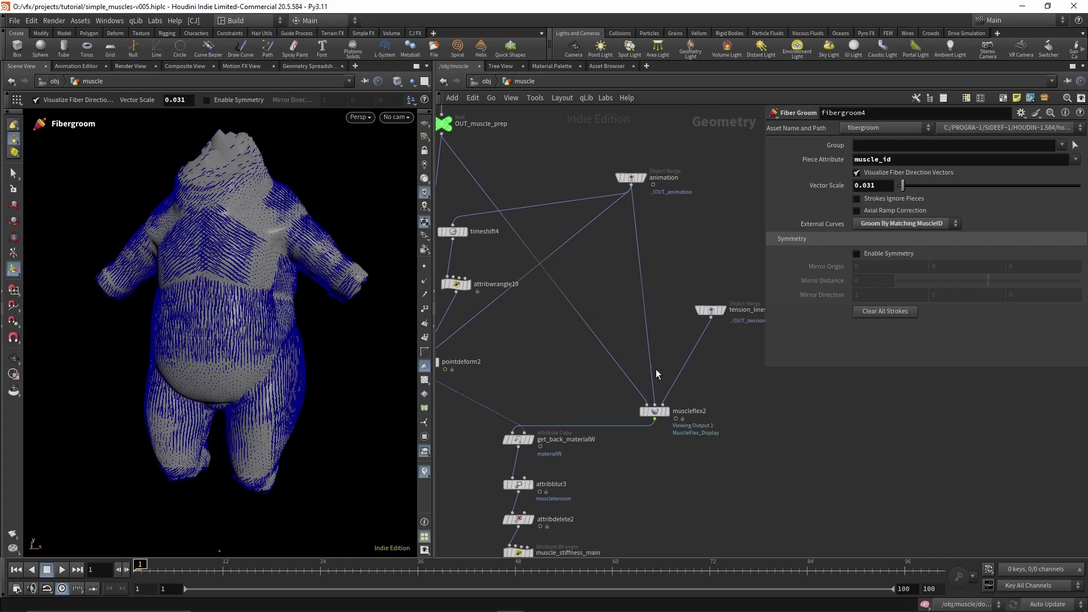
{"action": "left_click", "coordinate": [669, 419]}
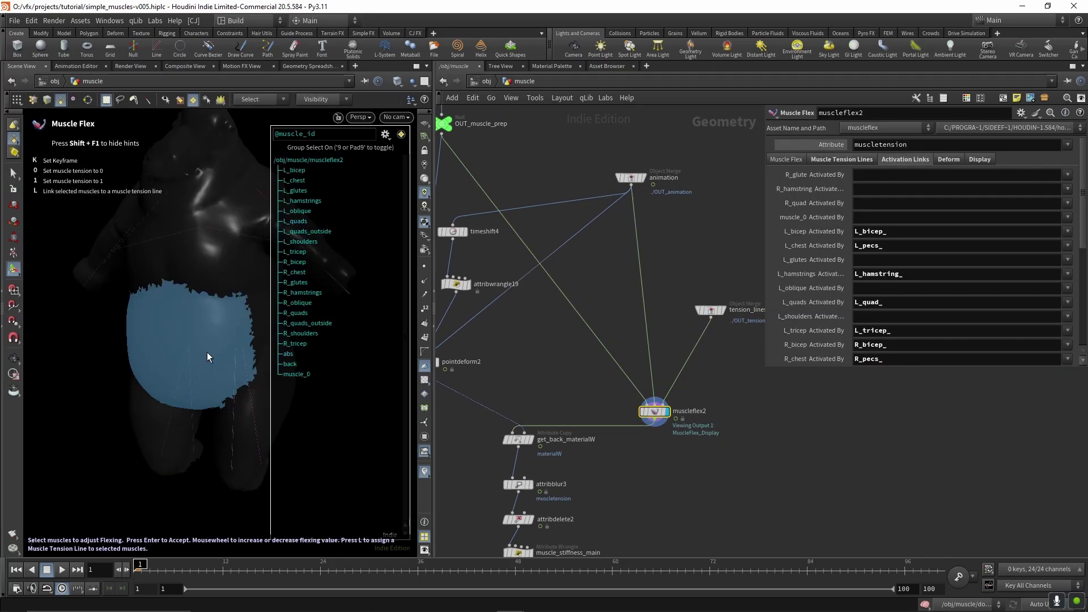
{"action": "right_click_drag", "start_coordinate": [206, 353], "coordinate": [131, 350], "text": "alt"}
Display the tension_lines object merge that feeds muscleflex2 to view the tension lines
{"action": "middle_click_drag", "start_coordinate": [682, 324], "coordinate": [597, 361]}
{"action": "scroll", "coordinate": [580, 358], "scroll_direction": "up", "scroll_amount": 2}
{"action": "left_click", "coordinate": [648, 322]}
{"action": "left_click", "coordinate": [651, 329]}
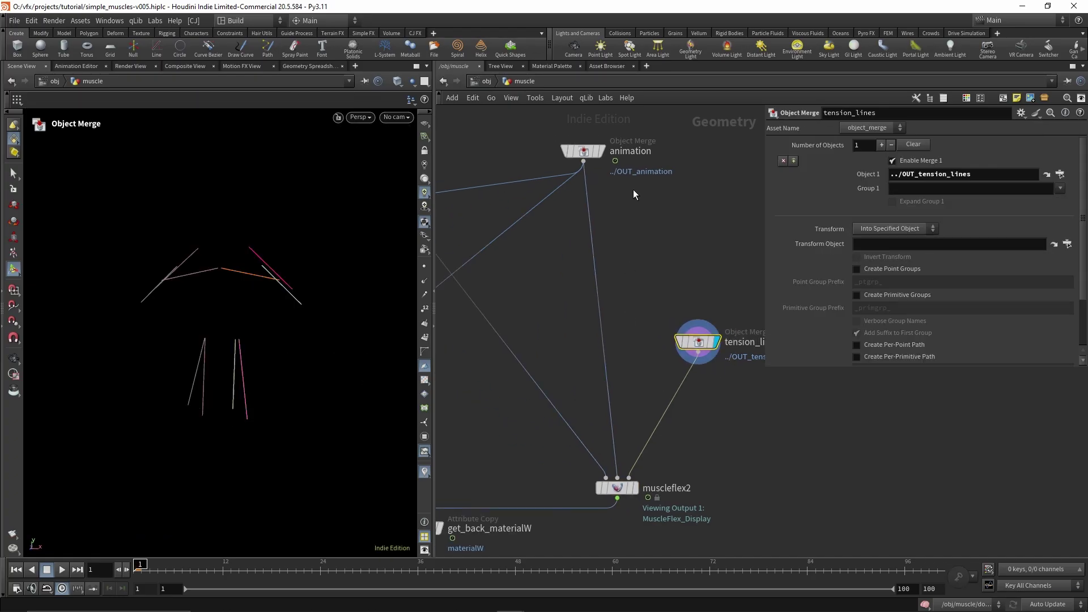
Display muscleflex2 and link the L_quads muscle to a muscle tension line in the same thigh
{"action": "left_click", "coordinate": [637, 485]}
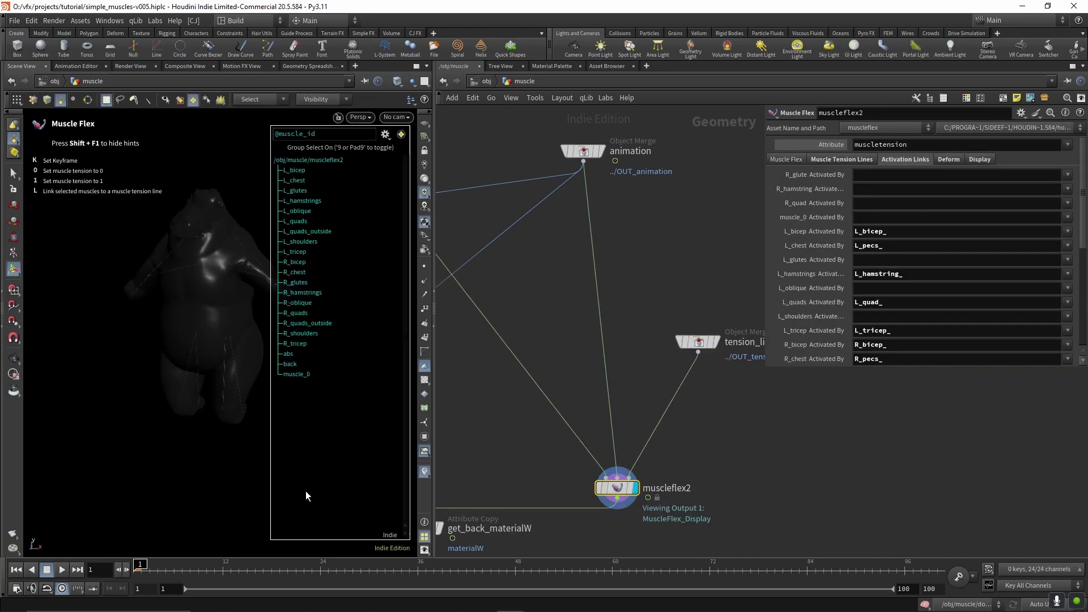
{"action": "right_click_drag", "start_coordinate": [206, 391], "coordinate": [296, 372], "text": "alt"}
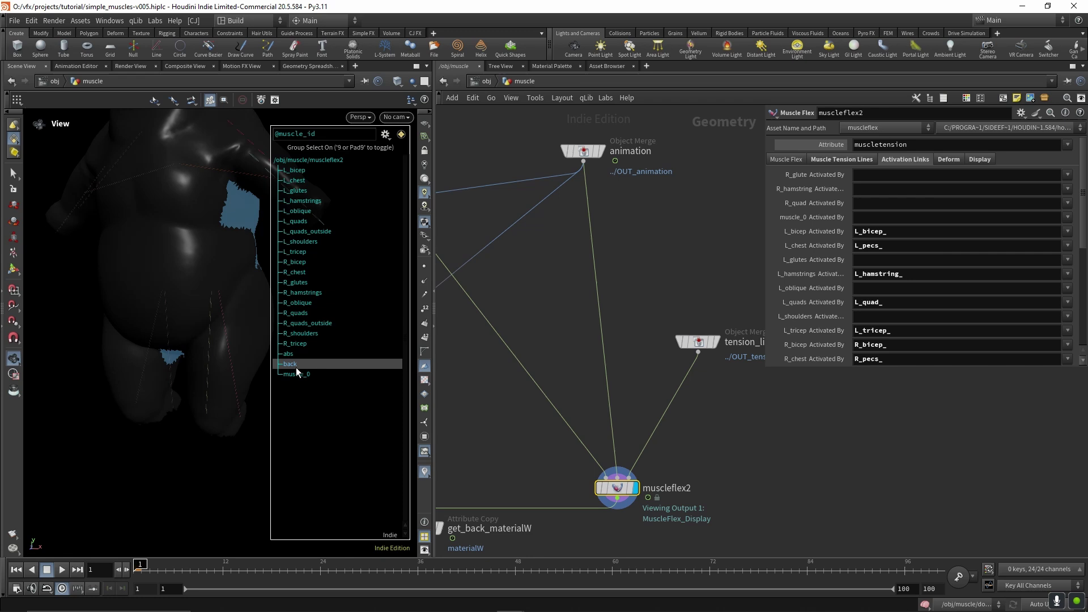
{"action": "middle_click_drag", "start_coordinate": [267, 371], "coordinate": [226, 369], "text": "alt"}
{"action": "left_click", "coordinate": [194, 370]}
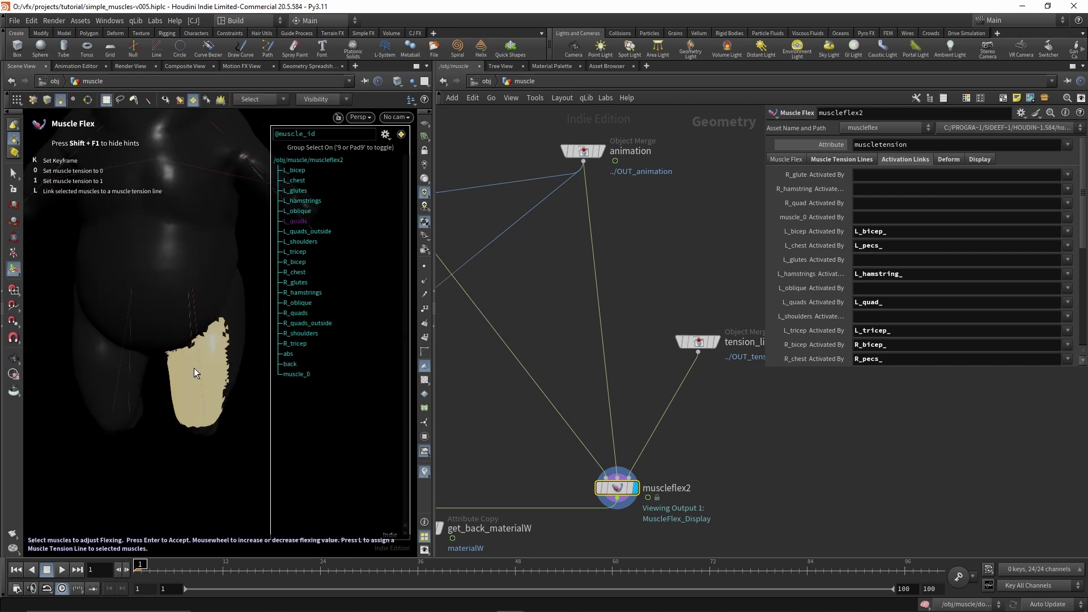
{"action": "key", "text": "l"}
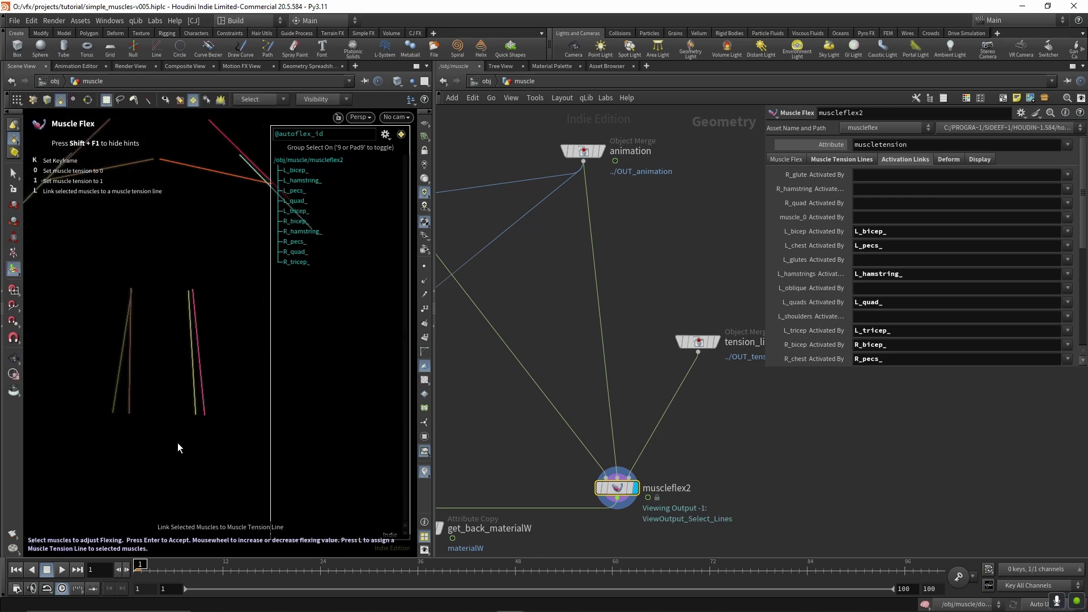
{"action": "left_click", "coordinate": [191, 369]}
{"action": "key", "text": "Return"}
Scrub the animation to frame 54 to watch how the muscles flex in muscleflex2
{"action": "left_click", "coordinate": [163, 566]}
{"action": "left_click_drag", "start_coordinate": [168, 566], "coordinate": [360, 561]}
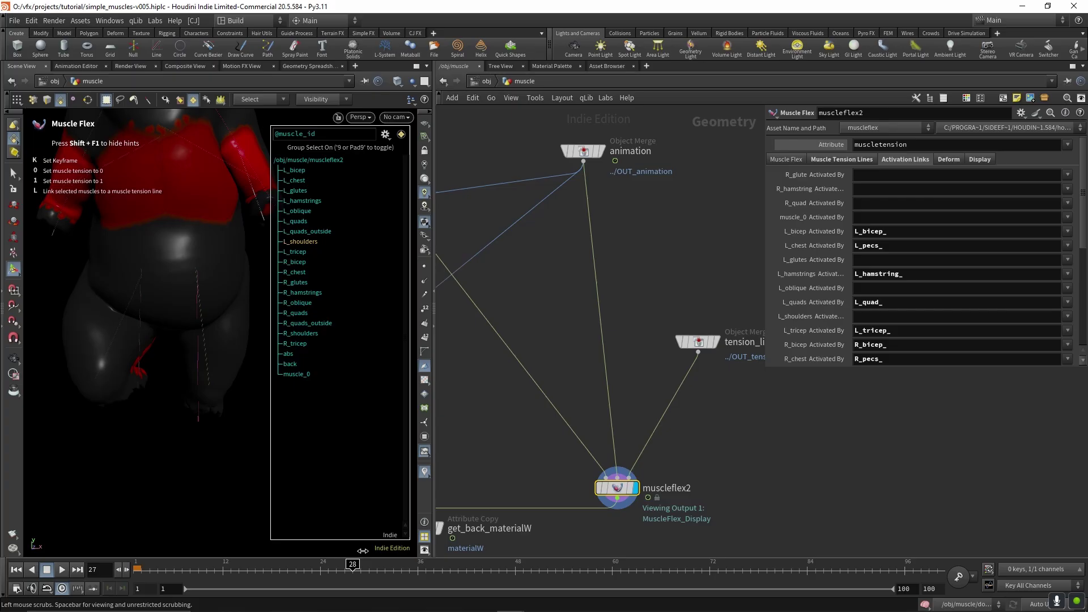
{"action": "key", "text": "Escape"}
{"action": "left_click_drag", "start_coordinate": [236, 323], "coordinate": [178, 319]}
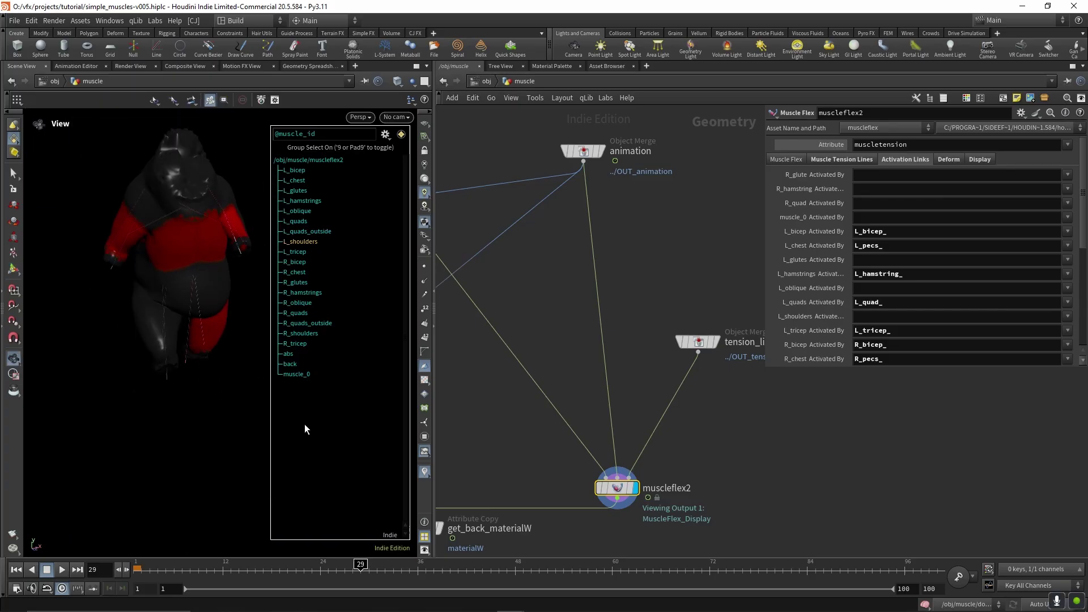
{"action": "key", "text": "Return"}
{"action": "left_click_drag", "start_coordinate": [360, 563], "coordinate": [563, 560]}
Inspect the VEX expressions of the muscle_stiffness_main and muscle_stiffness_abs wrangles
{"action": "middle_click_drag", "start_coordinate": [503, 429], "coordinate": [626, 267]}
{"action": "scroll", "coordinate": [626, 269], "scroll_direction": "down", "scroll_amount": 3}
{"action": "middle_click_drag", "start_coordinate": [618, 371], "coordinate": [634, 268]}
{"action": "scroll", "coordinate": [626, 347], "scroll_direction": "up", "scroll_amount": 2}
{"action": "left_click_drag", "start_coordinate": [508, 371], "coordinate": [601, 331]}
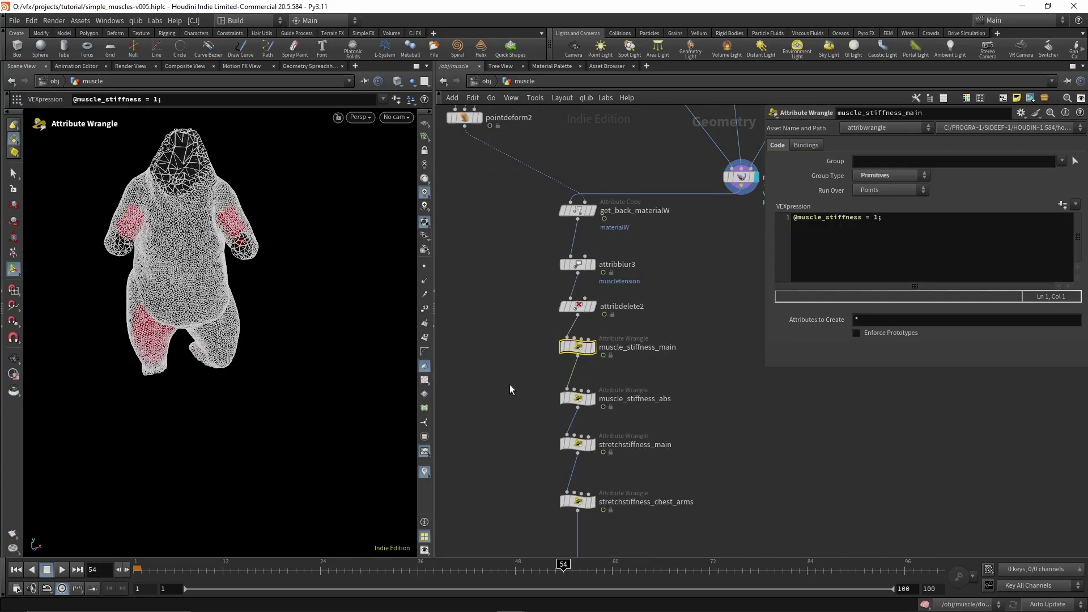
{"action": "left_click", "coordinate": [578, 398]}
Inspect the stretchstiffness_main and stretchstiffness_chest_arms wrangles
{"action": "middle_click_drag", "start_coordinate": [483, 451], "coordinate": [503, 329]}
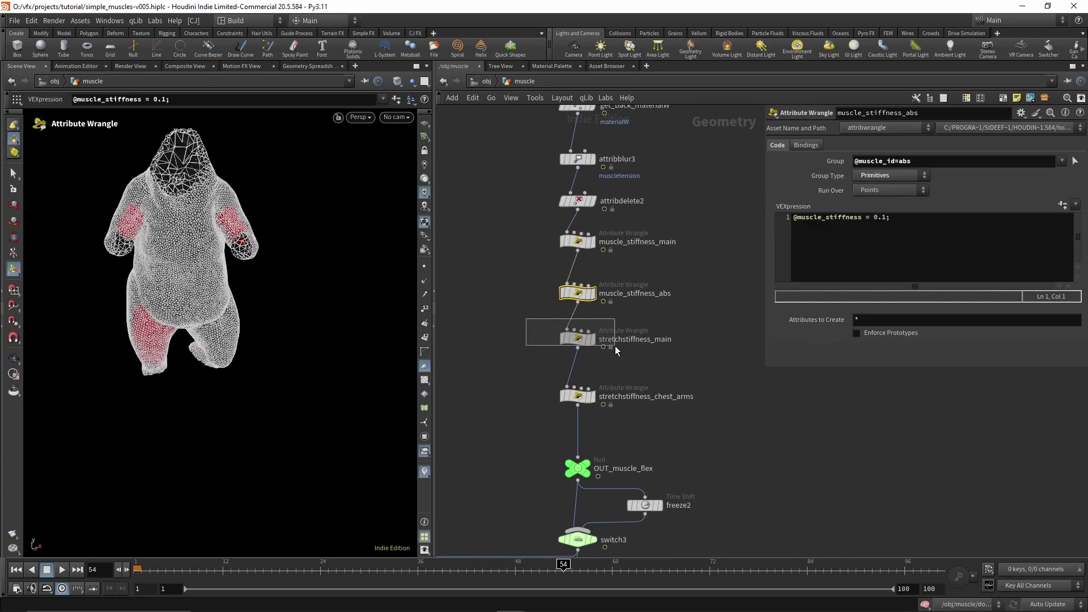
{"action": "left_click_drag", "start_coordinate": [615, 345], "coordinate": [614, 347]}
{"action": "middle_click_drag", "start_coordinate": [522, 367], "coordinate": [507, 294]}
{"action": "left_click_drag", "start_coordinate": [590, 344], "coordinate": [589, 344]}
{"action": "middle_click_drag", "start_coordinate": [466, 352], "coordinate": [506, 279]}
Display OUT_muscle_flex and examine the Stiffness Attribute in the stretch settings of vellumtetrahedral4
{"action": "middle_click_drag", "start_coordinate": [560, 330], "coordinate": [546, 216]}
{"action": "left_click", "coordinate": [607, 292]}
{"action": "left_click_drag", "start_coordinate": [625, 318], "coordinate": [563, 373]}
{"action": "scroll", "coordinate": [820, 307], "scroll_direction": "down", "scroll_amount": 3}
{"action": "scroll", "coordinate": [820, 308], "scroll_direction": "down", "scroll_amount": 2}
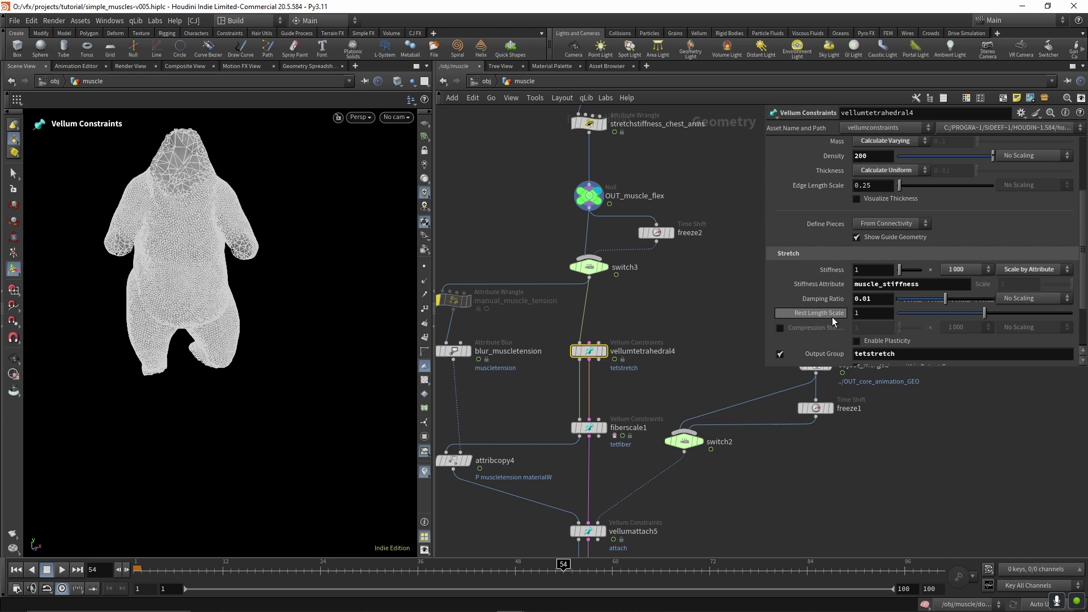
{"action": "double_click", "coordinate": [886, 284]}
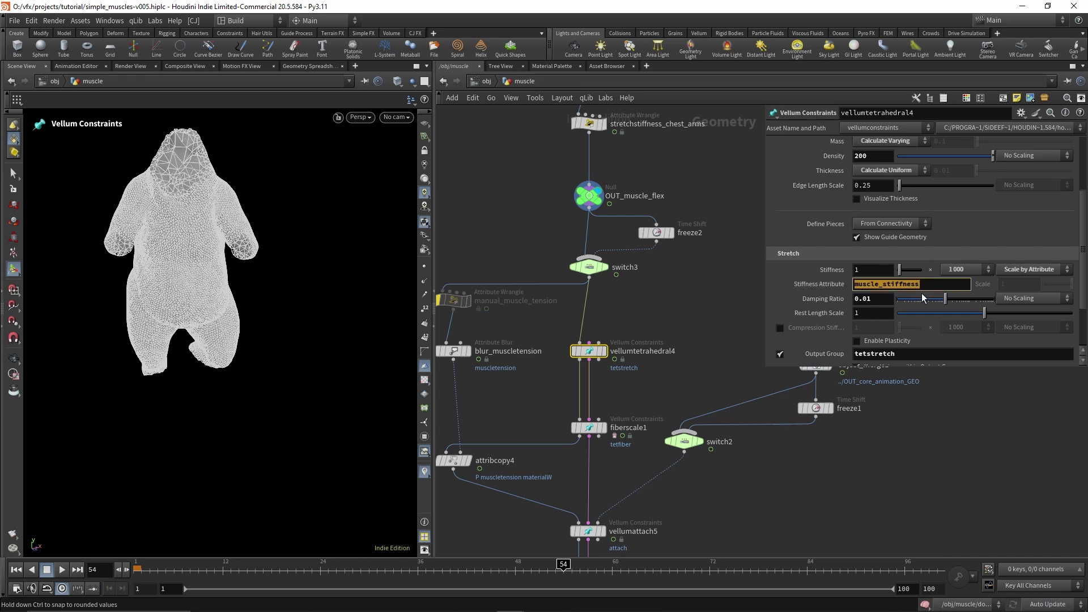
Review the group and stiffness expression of the muscle_stiffness_abs wrangle again
{"action": "middle_click_drag", "start_coordinate": [697, 187], "coordinate": [689, 451]}
{"action": "left_click", "coordinate": [583, 284]}
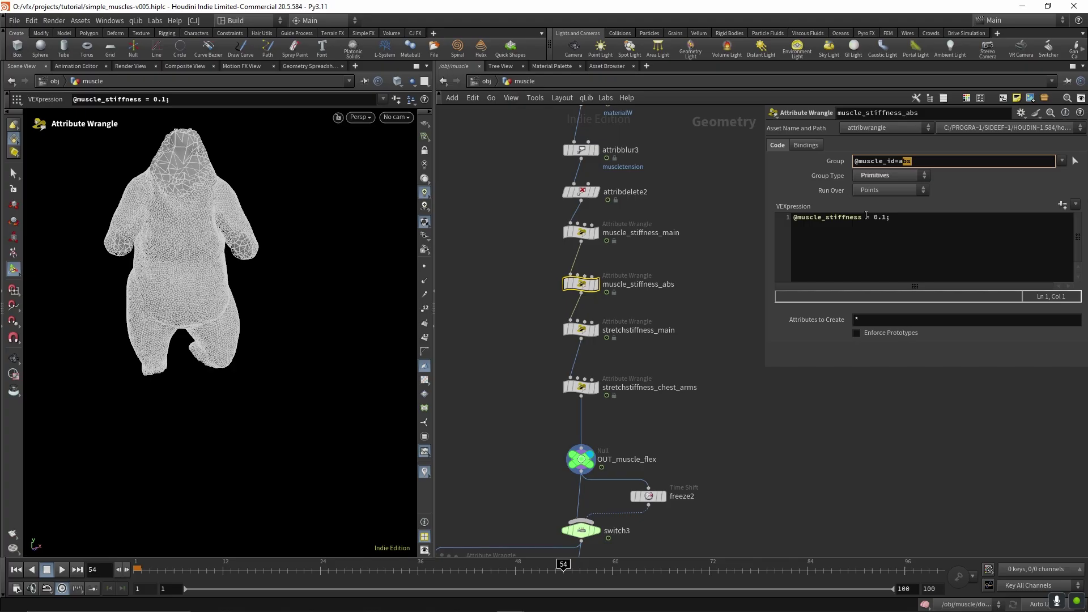
Display the vellumattach5 node and examine its attach constraints and stretch stiffness settings
{"action": "middle_click_drag", "start_coordinate": [702, 413], "coordinate": [707, 264]}
{"action": "scroll", "coordinate": [701, 409], "scroll_direction": "down", "scroll_amount": 3}
{"action": "middle_click_drag", "start_coordinate": [701, 409], "coordinate": [650, 398]}
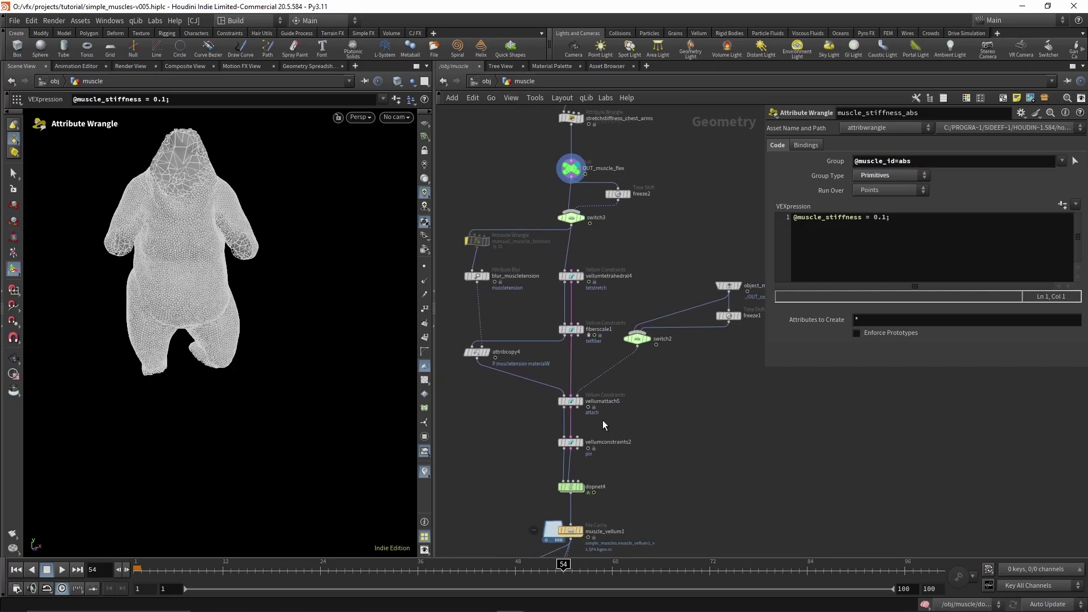
{"action": "scroll", "coordinate": [573, 404], "scroll_direction": "up", "scroll_amount": 1}
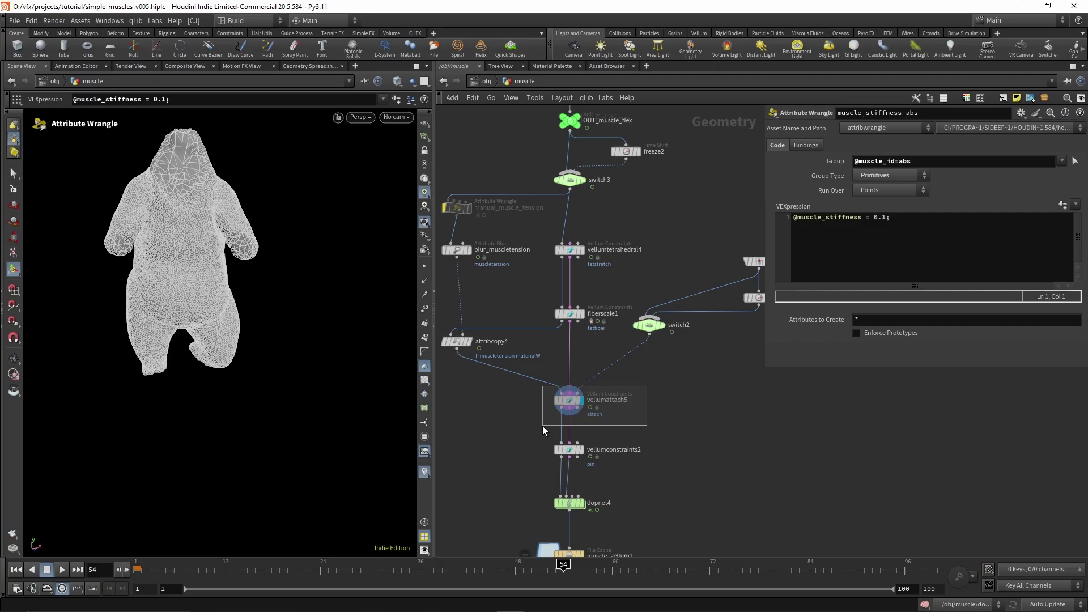
{"action": "left_click", "coordinate": [558, 401]}
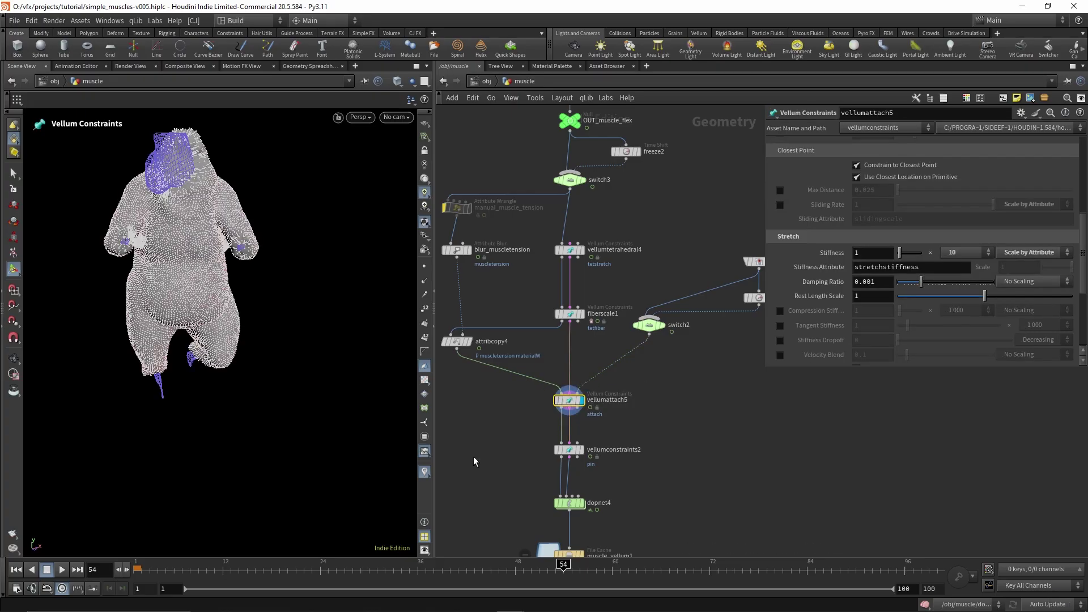
Return to frame 1 and inspect the stretch settings of the fiberscale1 constraints
{"action": "key", "text": "ctrl+Up"}
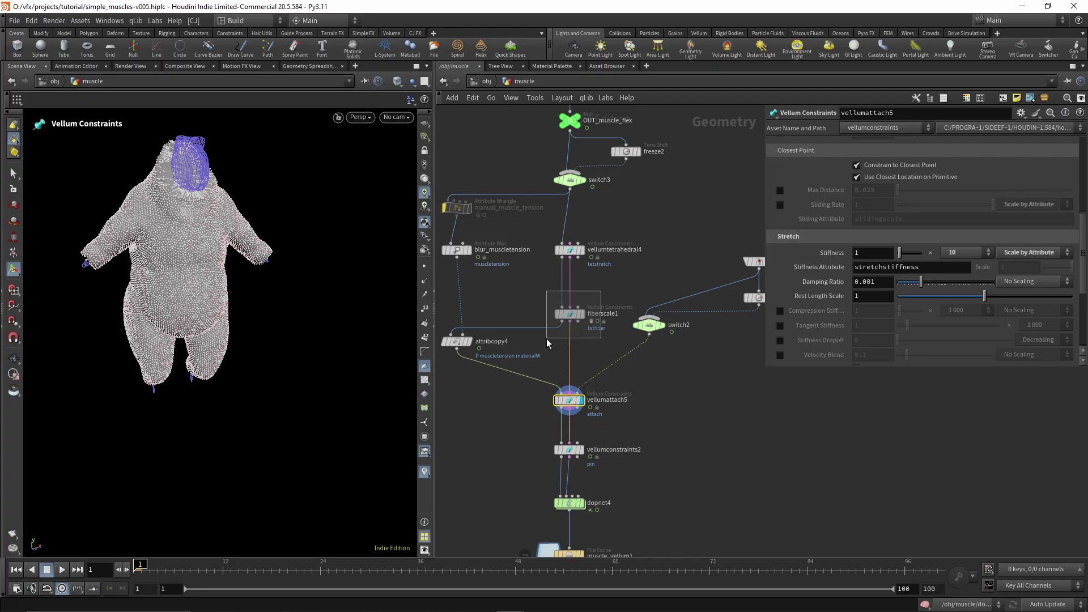
{"action": "left_click_drag", "start_coordinate": [601, 291], "coordinate": [542, 340]}
{"action": "middle_click_drag", "start_coordinate": [614, 378], "coordinate": [615, 357]}
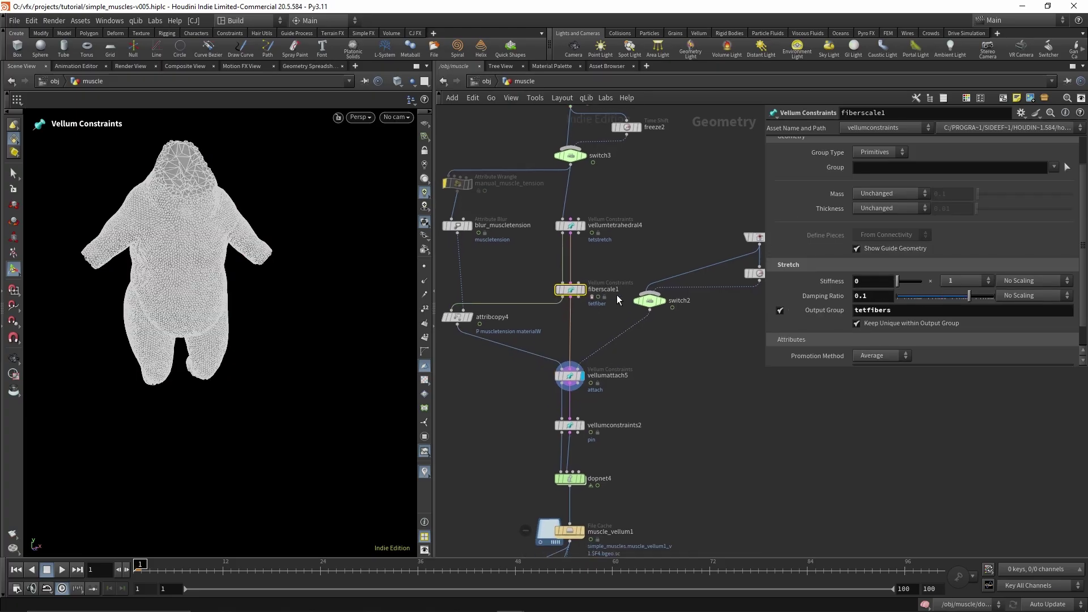
Display the vellumconstraints2 node to examine the pinned points at the neck, arm and leg ends
{"action": "middle_click_drag", "start_coordinate": [583, 348], "coordinate": [602, 262]}
{"action": "middle_click_drag", "start_coordinate": [616, 328], "coordinate": [619, 296]}
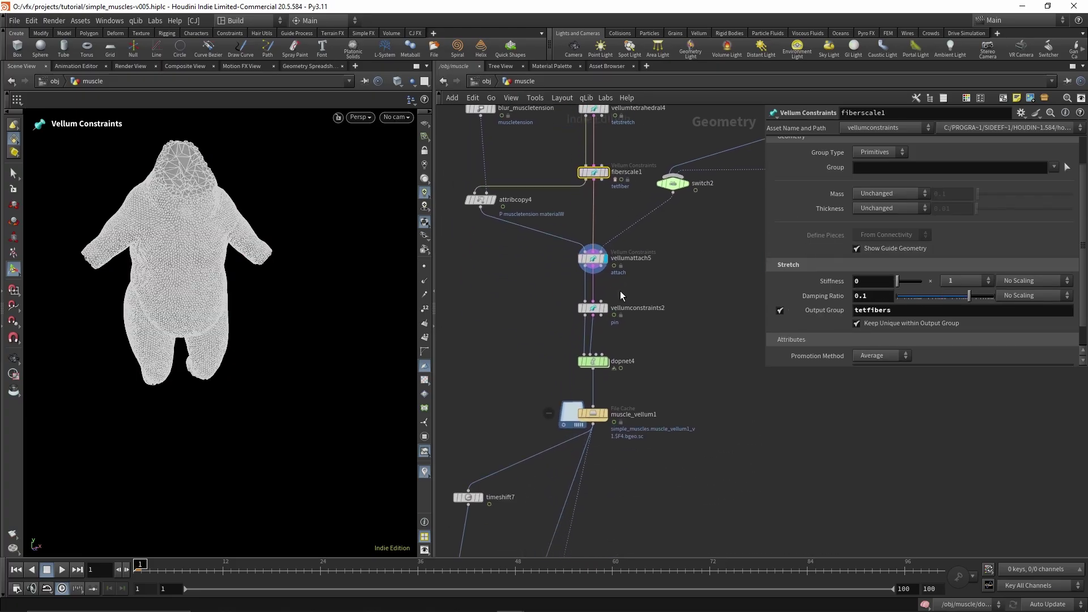
{"action": "left_click", "coordinate": [605, 308]}
{"action": "left_click_drag", "start_coordinate": [636, 290], "coordinate": [570, 327]}
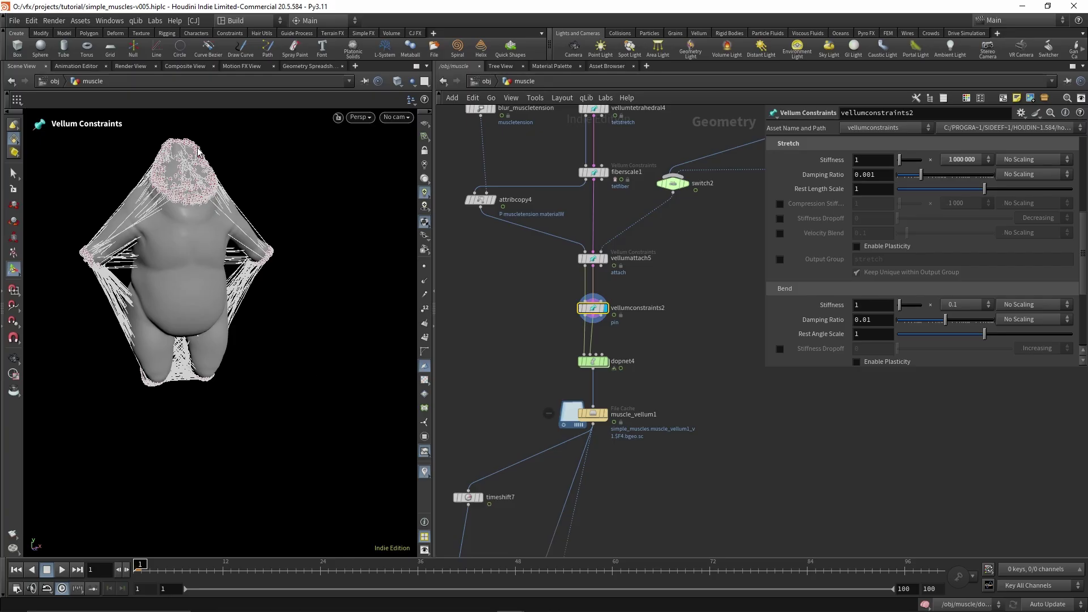
Open the dopnet4 network to view the nodes of the Vellum muscle simulation
{"action": "middle_click_drag", "start_coordinate": [549, 348], "coordinate": [537, 357]}
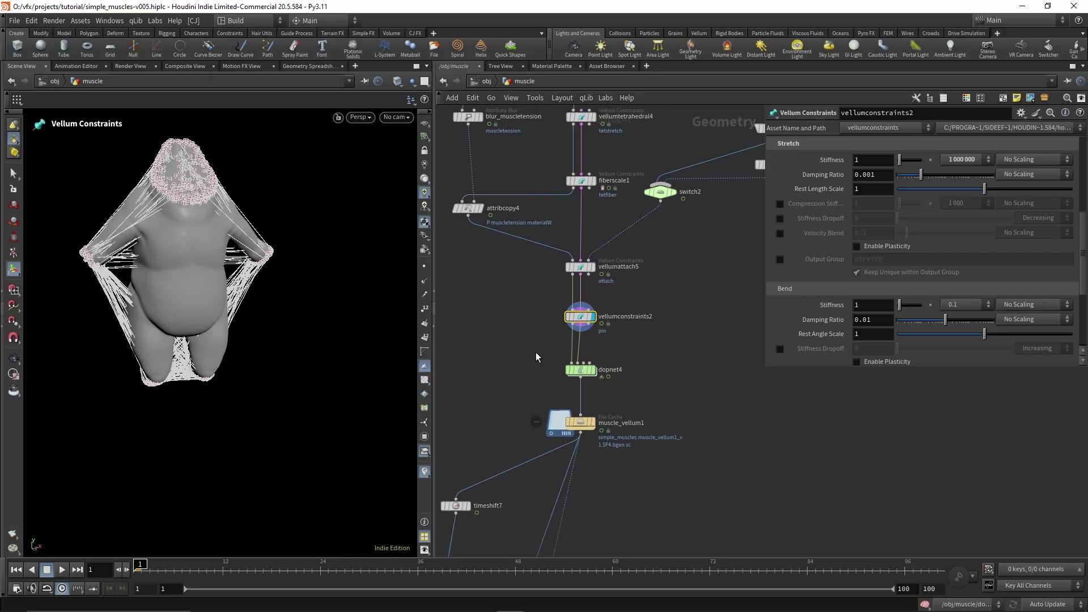
{"action": "double_click", "coordinate": [585, 371]}
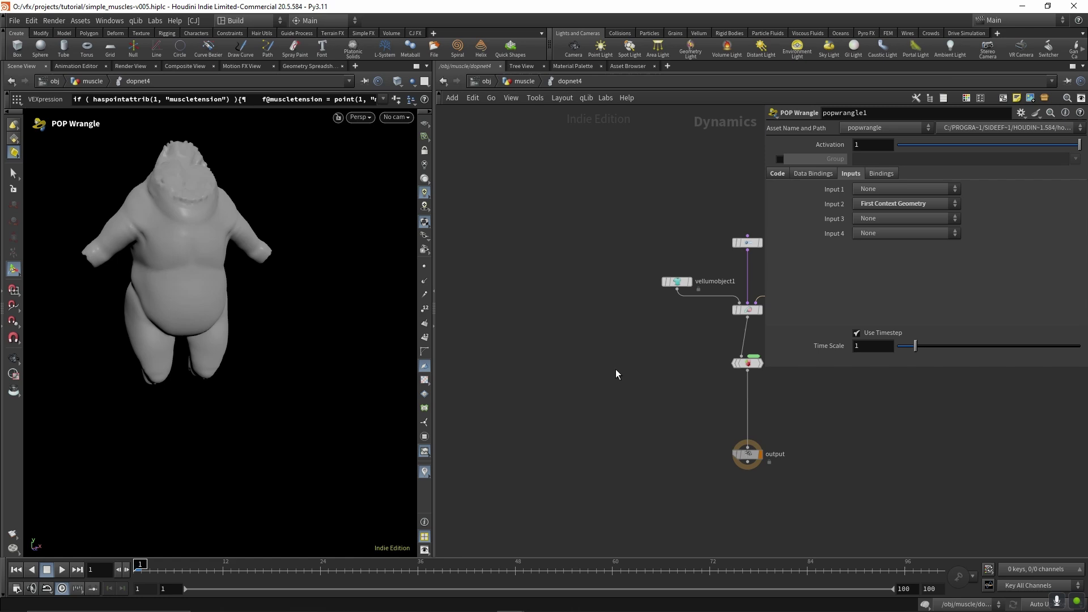
Examine the fiber_scaling constraint properties inside dopnet4, including its tetfibers group, stiffness, rest length scale and VEXpression
{"action": "middle_click_drag", "start_coordinate": [654, 371], "coordinate": [477, 387]}
{"action": "middle_click_drag", "start_coordinate": [647, 334], "coordinate": [594, 355]}
{"action": "scroll", "coordinate": [603, 298], "scroll_direction": "up", "scroll_amount": 1}
{"action": "left_click_drag", "start_coordinate": [583, 293], "coordinate": [653, 271]}
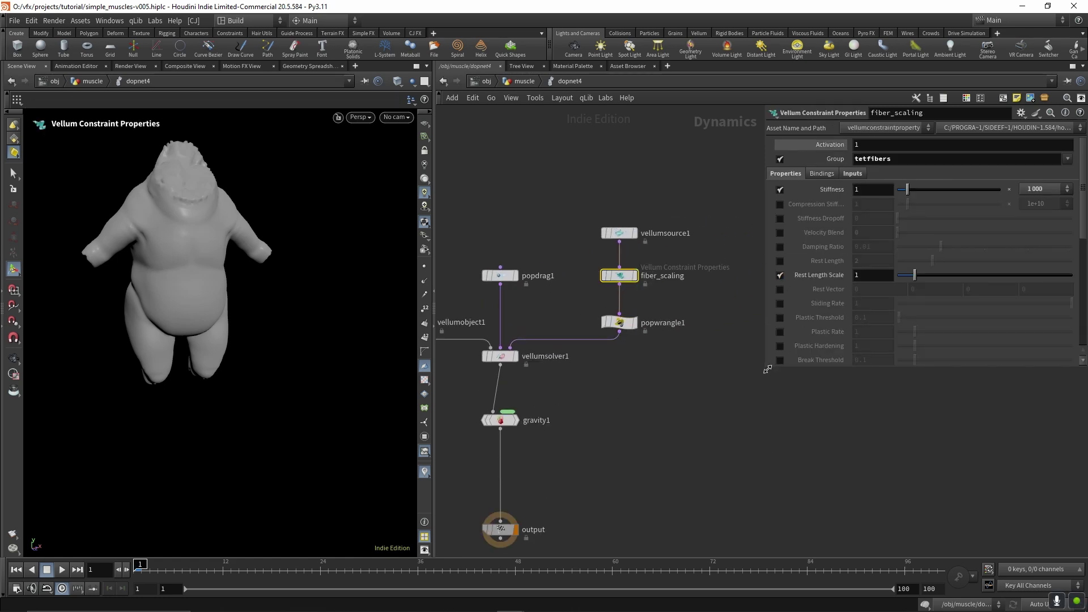
{"action": "left_click_drag", "start_coordinate": [768, 366], "coordinate": [651, 558]}
{"action": "scroll", "coordinate": [718, 492], "scroll_direction": "down", "scroll_amount": 2}
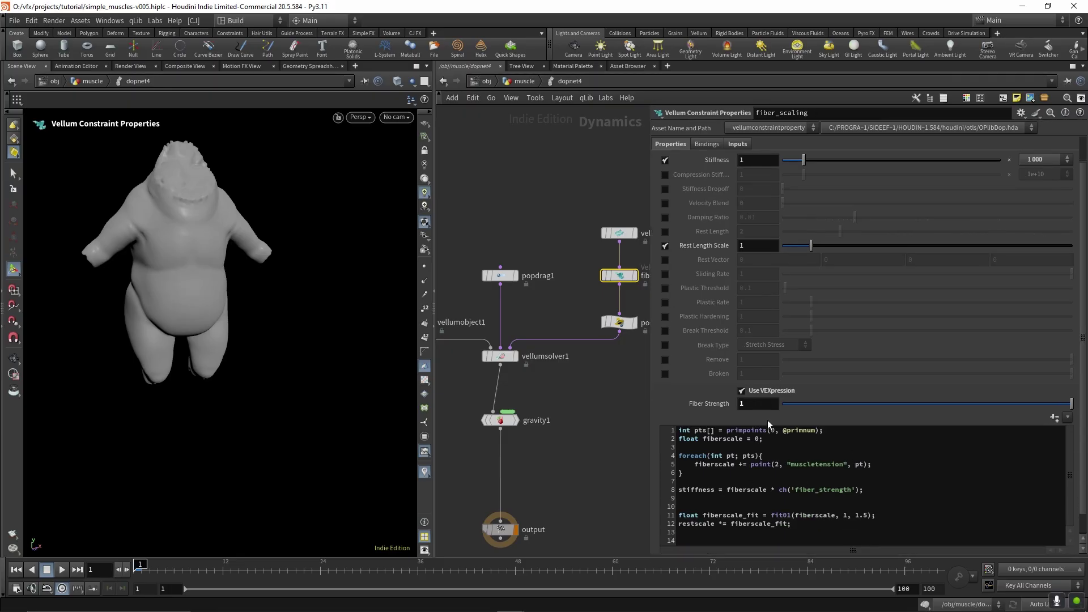
{"action": "scroll", "coordinate": [778, 260], "scroll_direction": "up", "scroll_amount": 1}
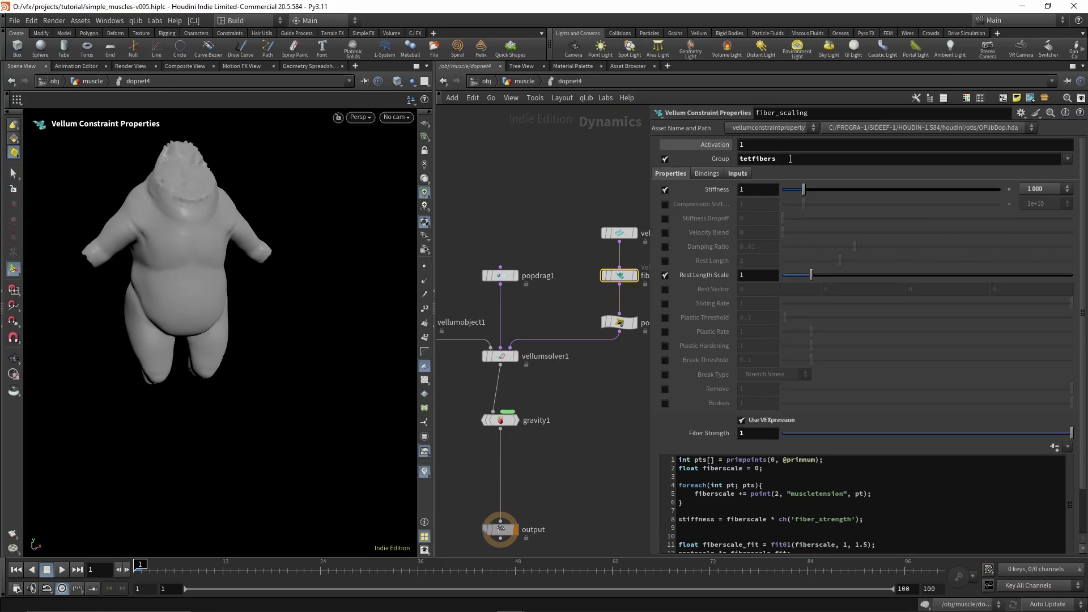
{"action": "double_click", "coordinate": [759, 158]}
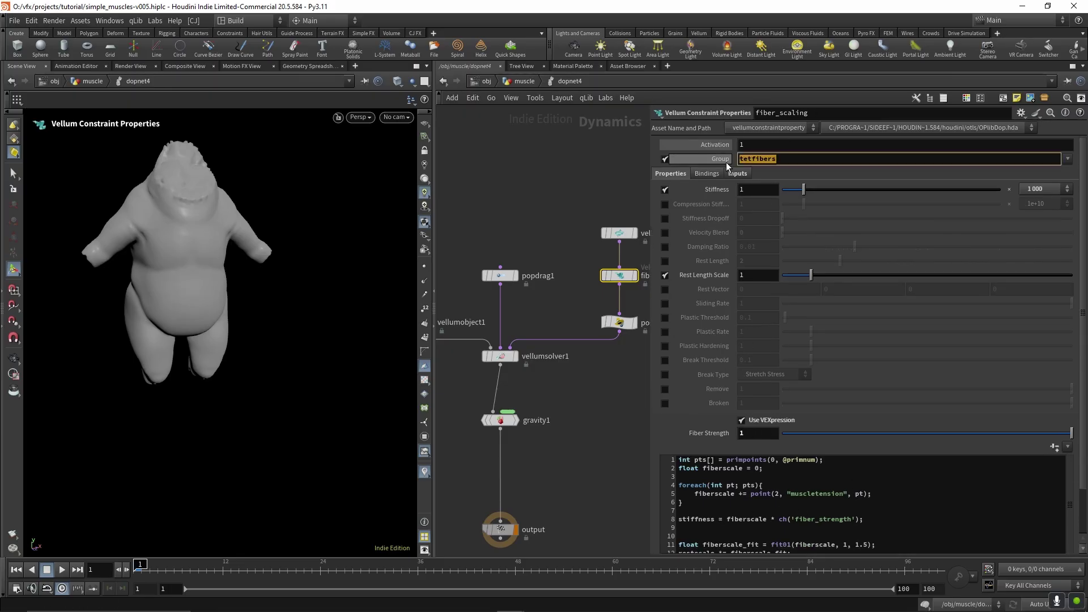
Switch to the fiber_example object and inspect its vellumconstraints1 node and the muscle_direction wrangle's materialW expression
{"action": "left_click", "coordinate": [517, 81]}
{"action": "left_click", "coordinate": [568, 238]}
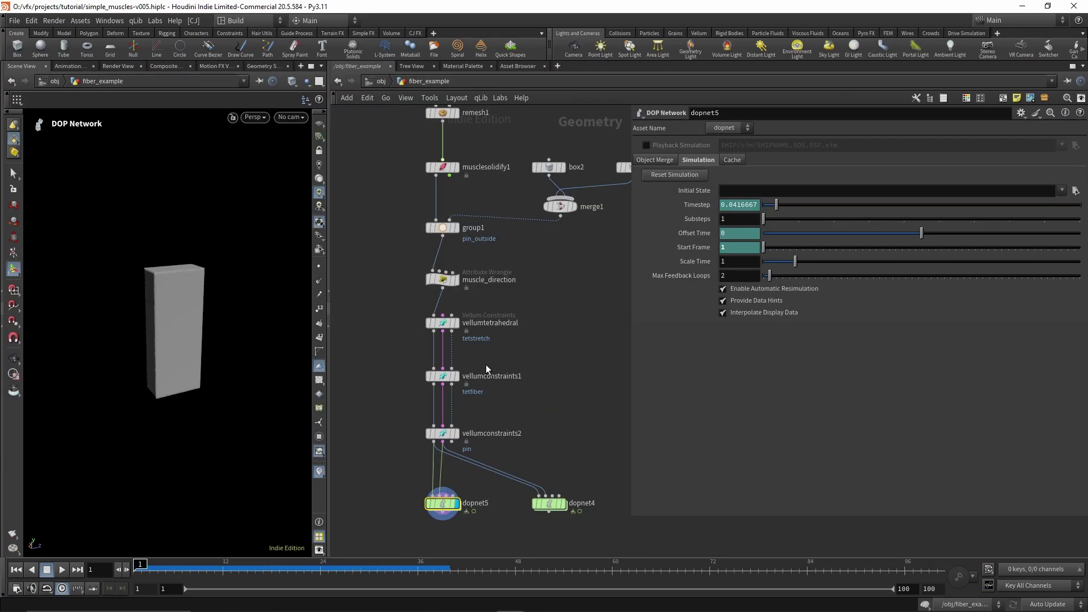
{"action": "left_click", "coordinate": [443, 376]}
{"action": "scroll", "coordinate": [404, 385], "scroll_direction": "down", "scroll_amount": 1}
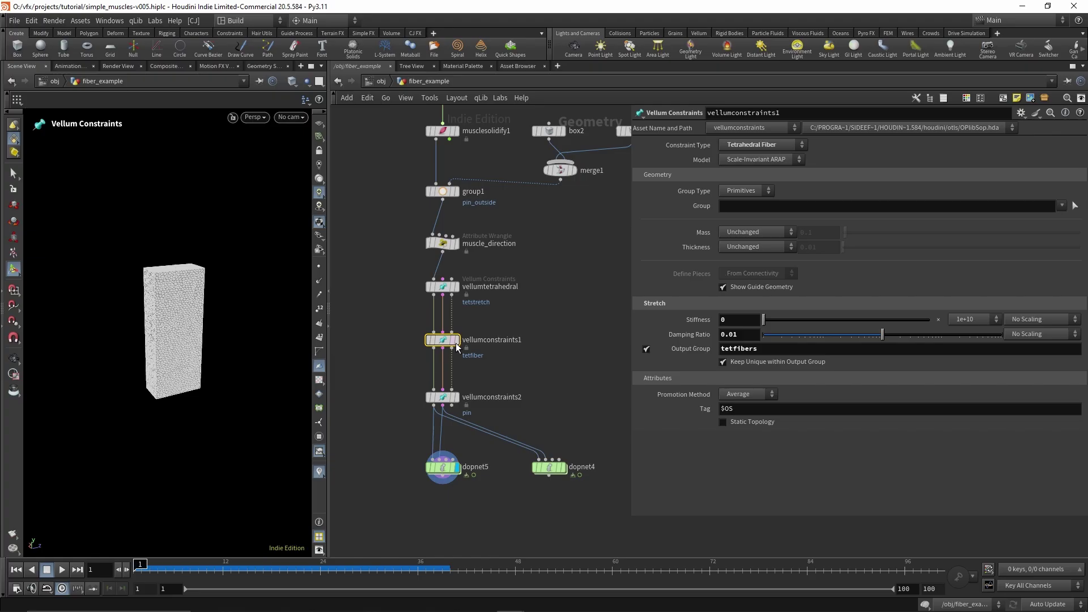
{"action": "scroll", "coordinate": [525, 336], "scroll_direction": "up", "scroll_amount": 2}
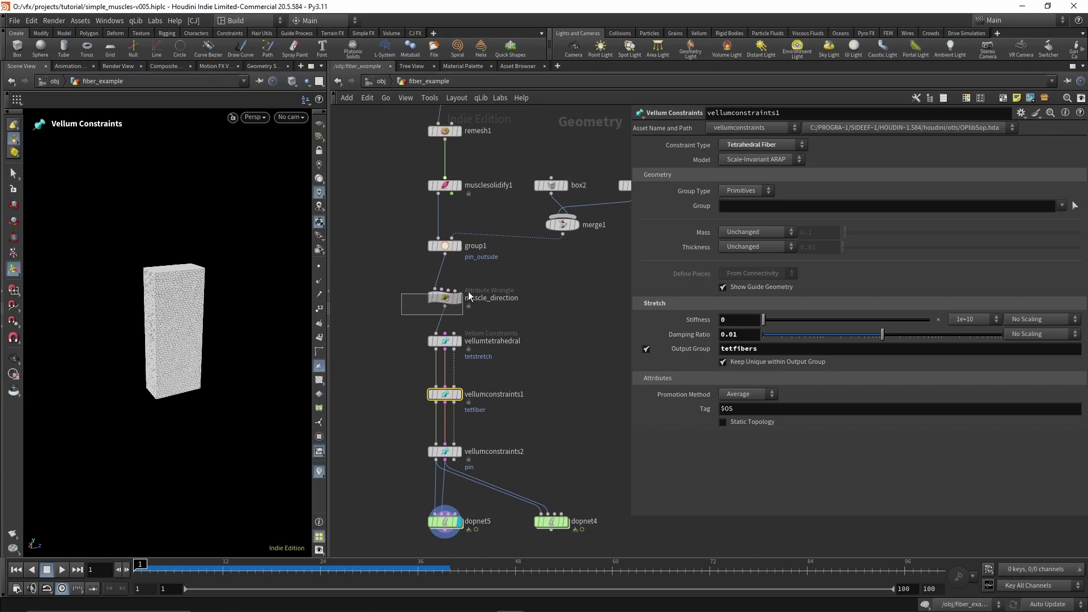
{"action": "left_click_drag", "start_coordinate": [468, 292], "coordinate": [469, 291]}
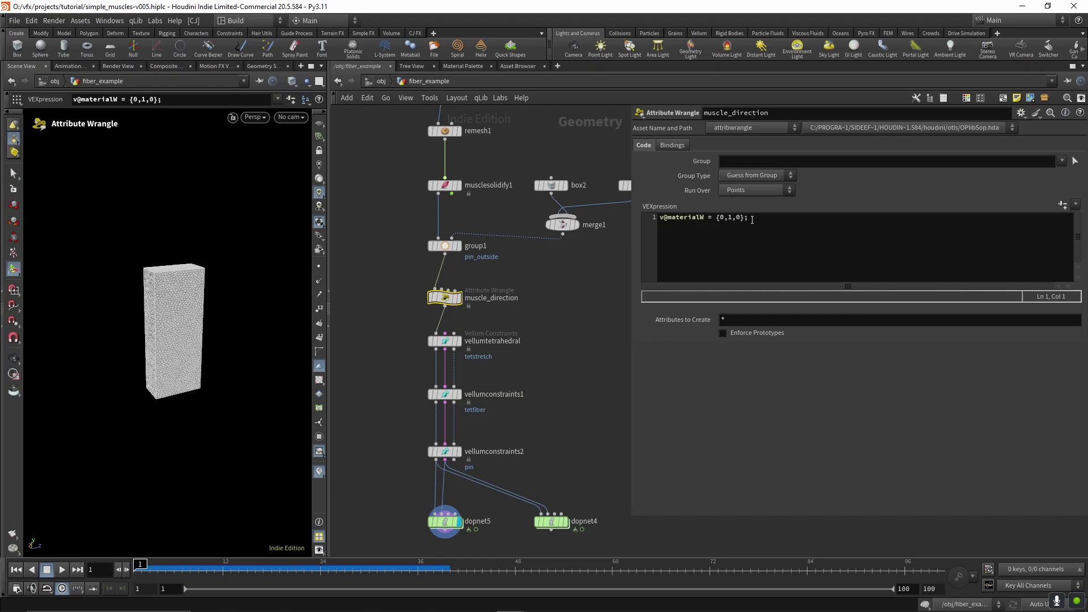
Display the vellumconstraints1 node of the fiber example and inspect its tetfibers output group
{"action": "scroll", "coordinate": [535, 356], "scroll_direction": "down", "scroll_amount": 1}
{"action": "left_click", "coordinate": [474, 359]}
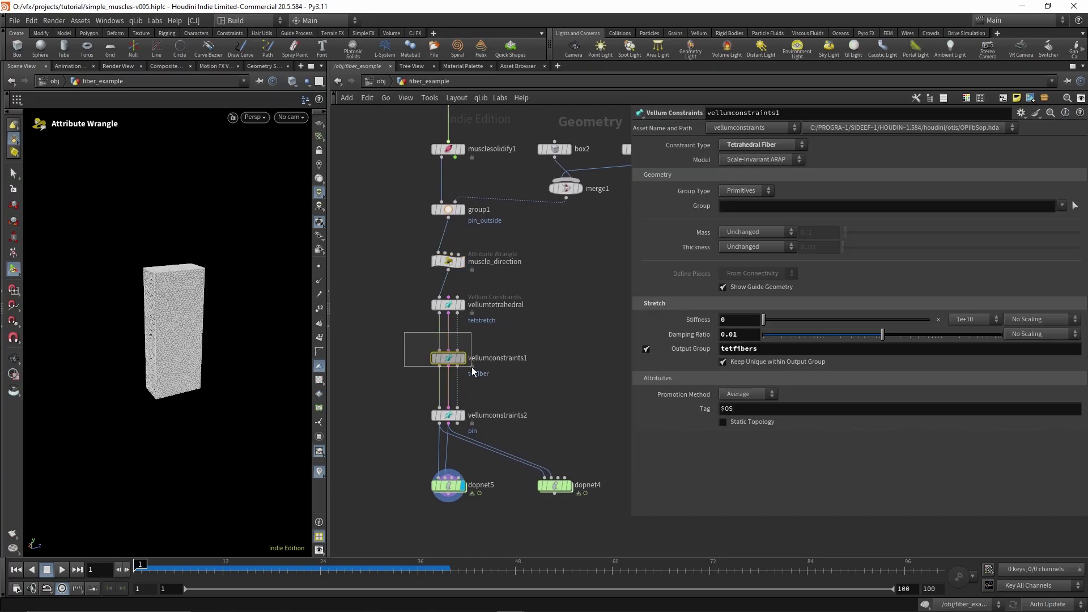
{"action": "left_click", "coordinate": [461, 358]}
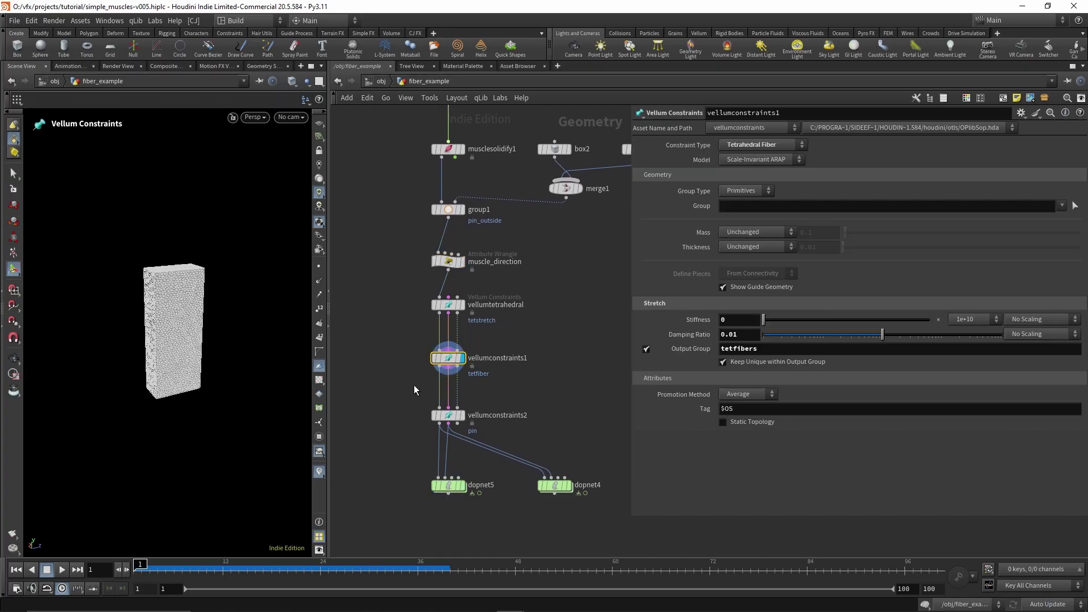
{"action": "double_click", "coordinate": [784, 348]}
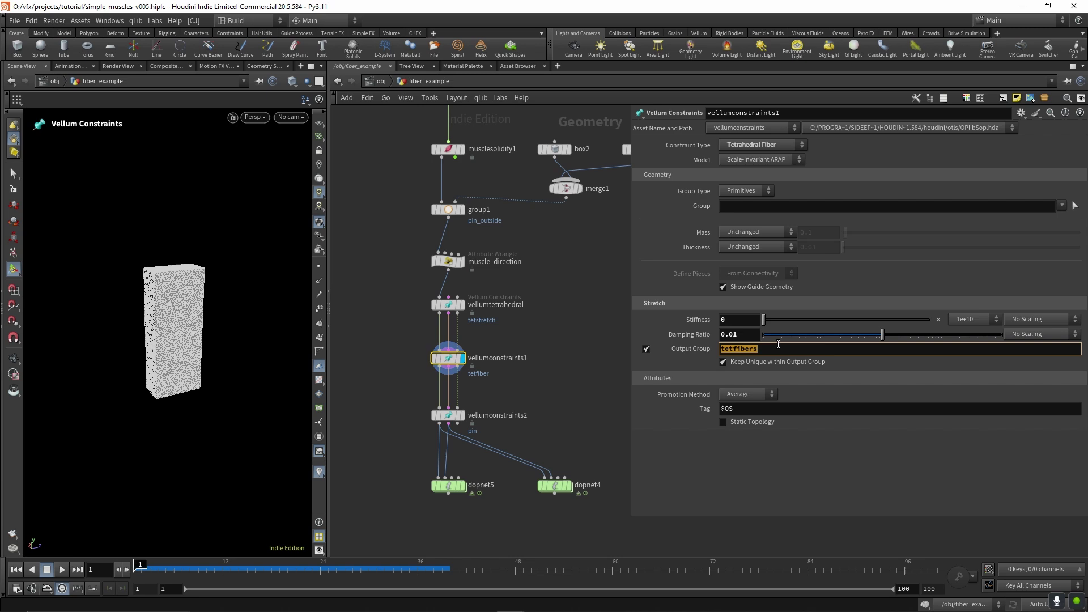
{"action": "scroll", "coordinate": [531, 350], "scroll_direction": "down", "scroll_amount": 2}
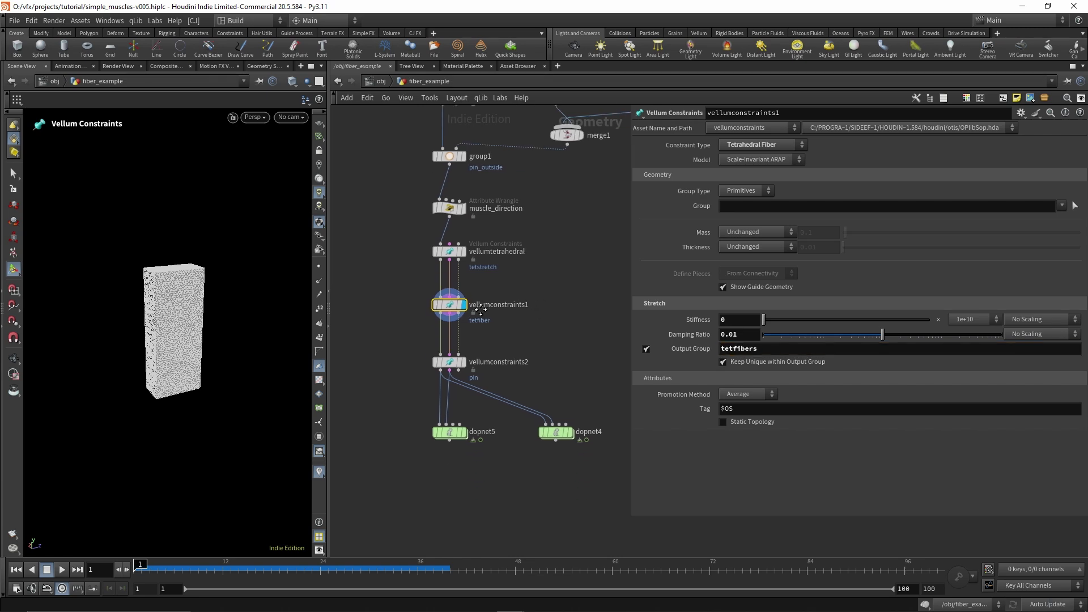
Open the dopnet5 network, examine vellumconstraintproperty3's fiberscale expression, and scrub through the box simulation
{"action": "double_click", "coordinate": [453, 420]}
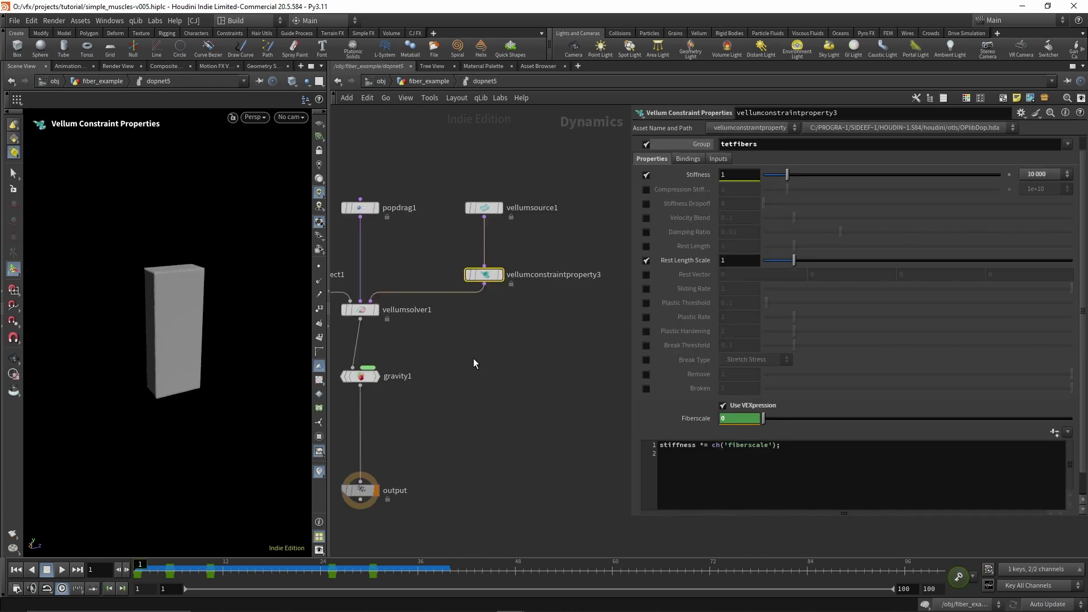
{"action": "scroll", "coordinate": [709, 262], "scroll_direction": "down", "scroll_amount": 2}
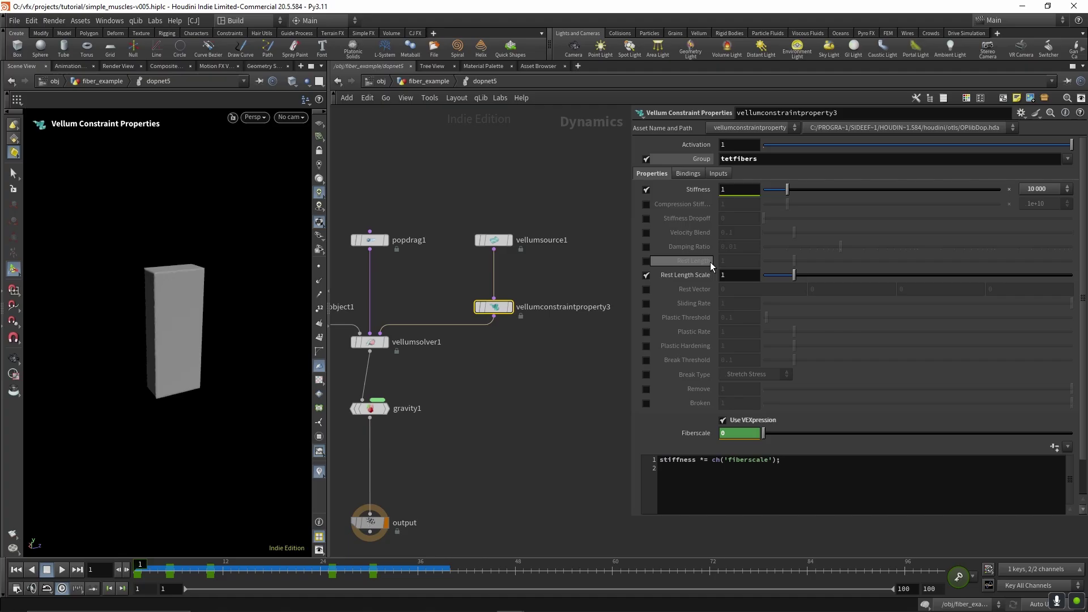
{"action": "left_click", "coordinate": [684, 443]}
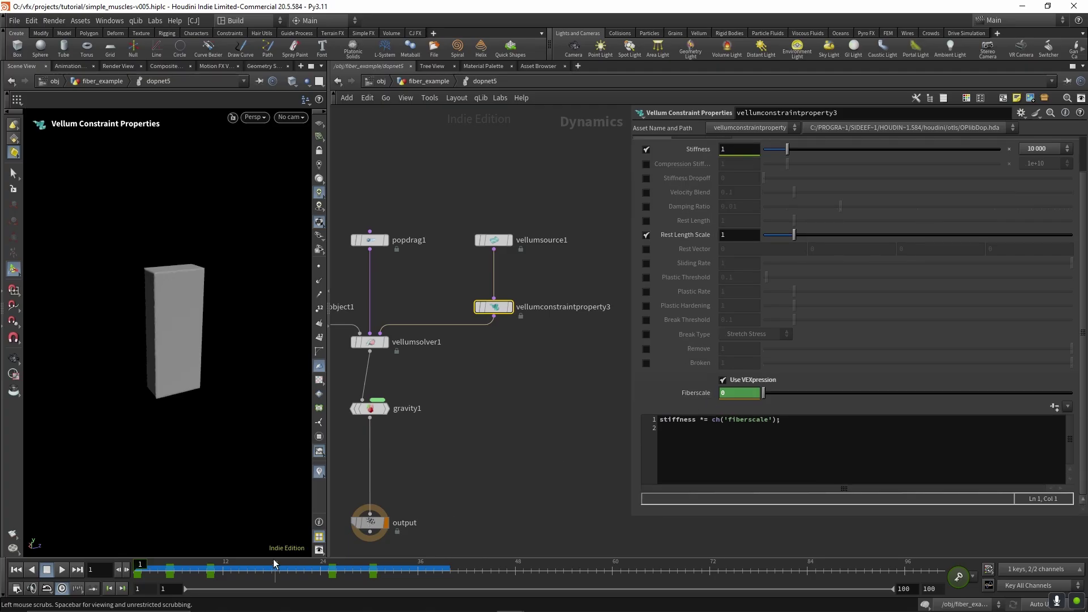
{"action": "mouse_move", "coordinate": [145, 568]}
{"action": "left_mouse_down"}
{"action": "mouse_move", "coordinate": [380, 569]}
{"action": "mouse_move", "coordinate": [138, 561]}
{"action": "left_mouse_up"}
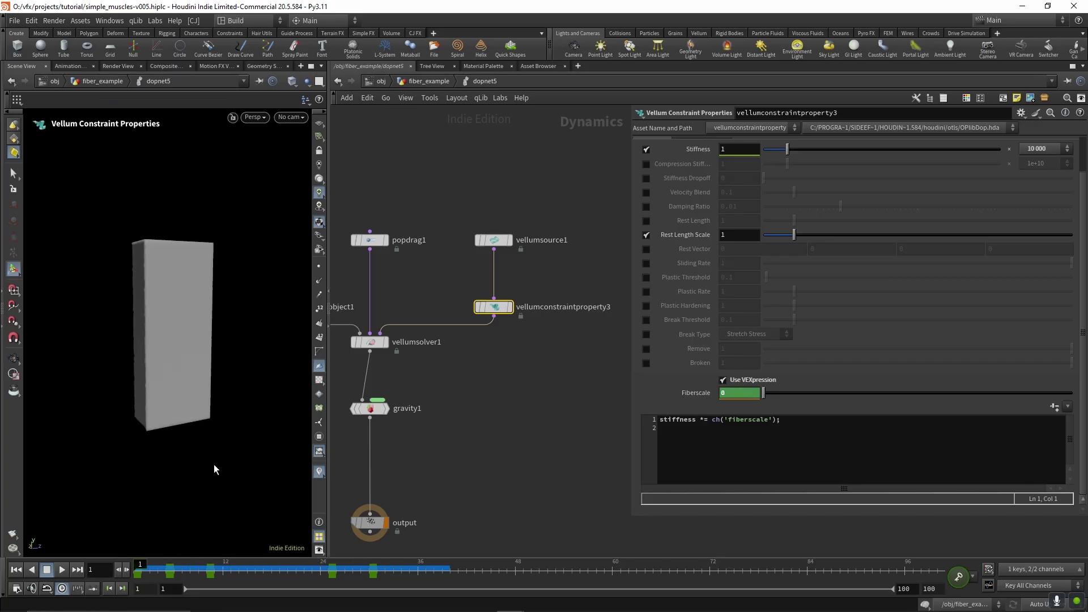
Return to the muscle object and open its dopnet4 network to view the fiber_scaling properties
{"action": "left_click", "coordinate": [381, 81]}
{"action": "double_click", "coordinate": [449, 310]}
{"action": "middle_click_drag", "start_coordinate": [544, 347], "coordinate": [545, 390]}
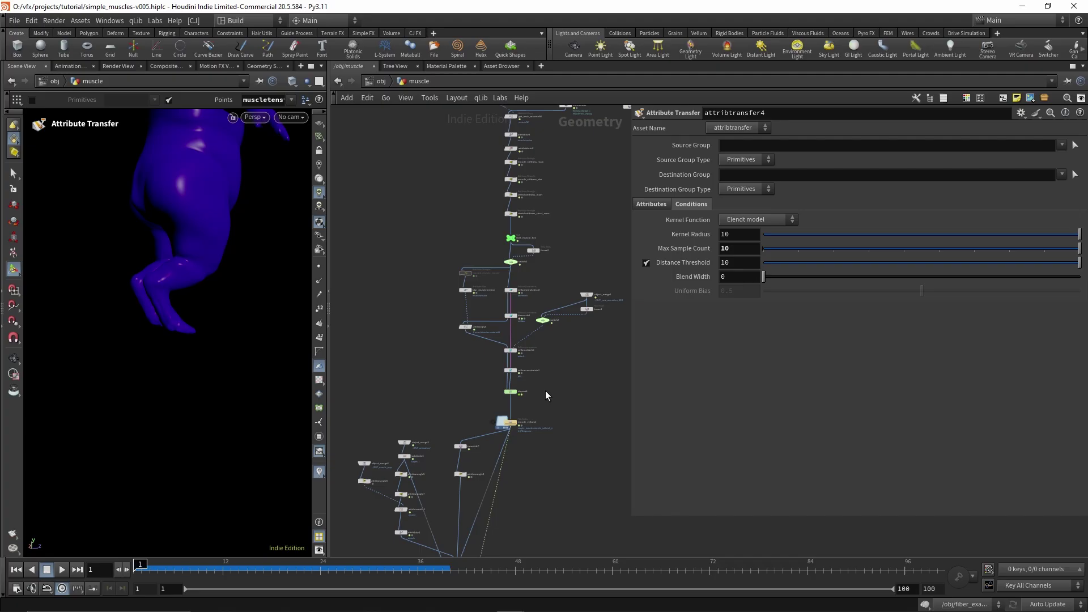
{"action": "scroll", "coordinate": [512, 398], "scroll_direction": "up", "scroll_amount": 4}
{"action": "double_click", "coordinate": [505, 378]}
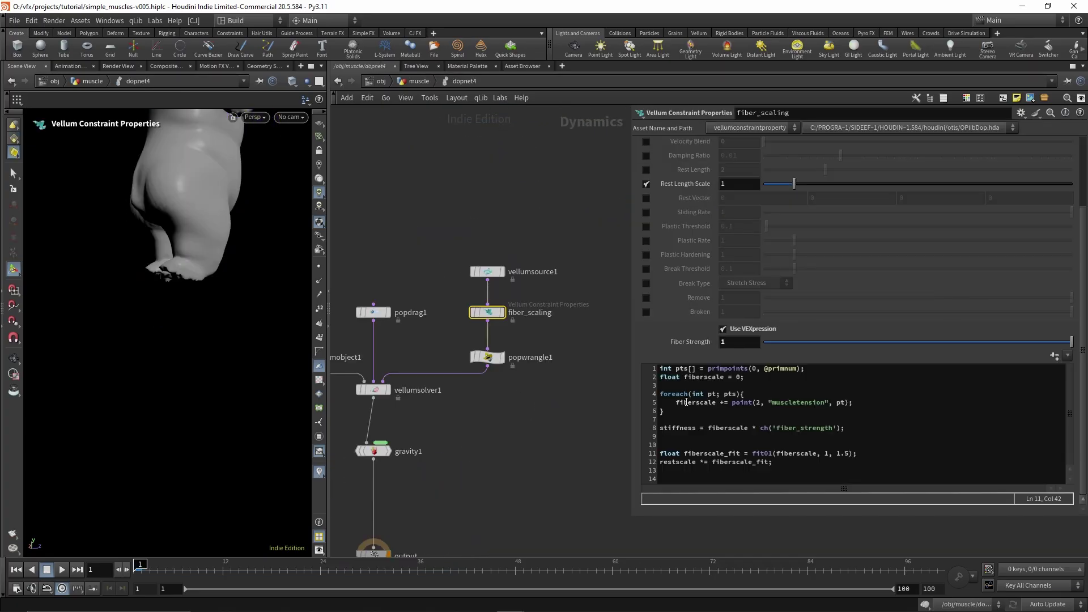
Examine how the fiber_scaling VEXpression uses muscletension to drive fiberscale, stiffness and restscale
{"action": "left_click_drag", "start_coordinate": [685, 417], "coordinate": [631, 360]}
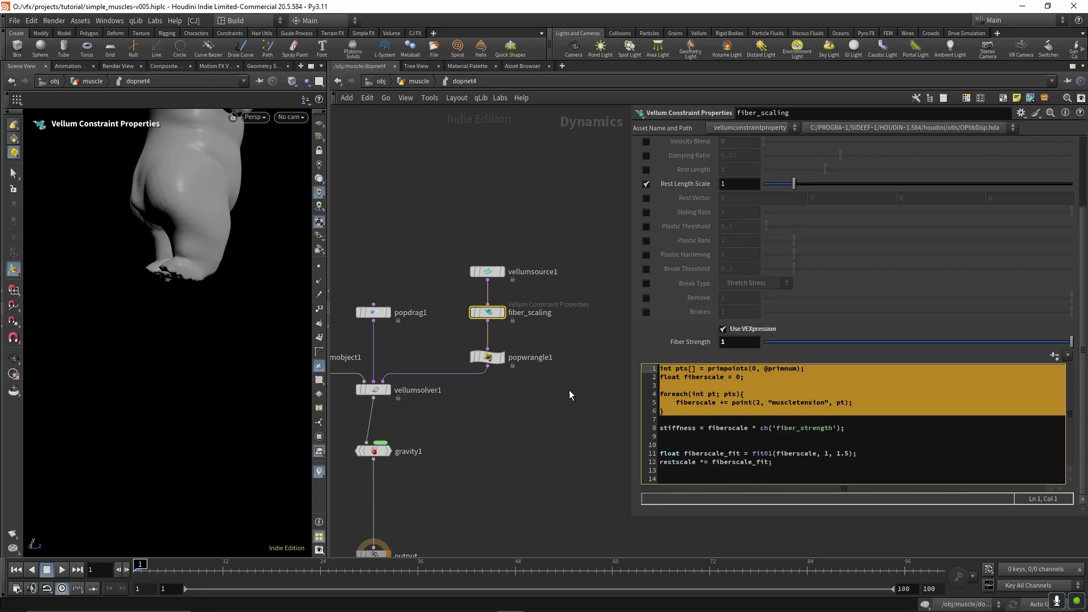
{"action": "left_click", "coordinate": [698, 420]}
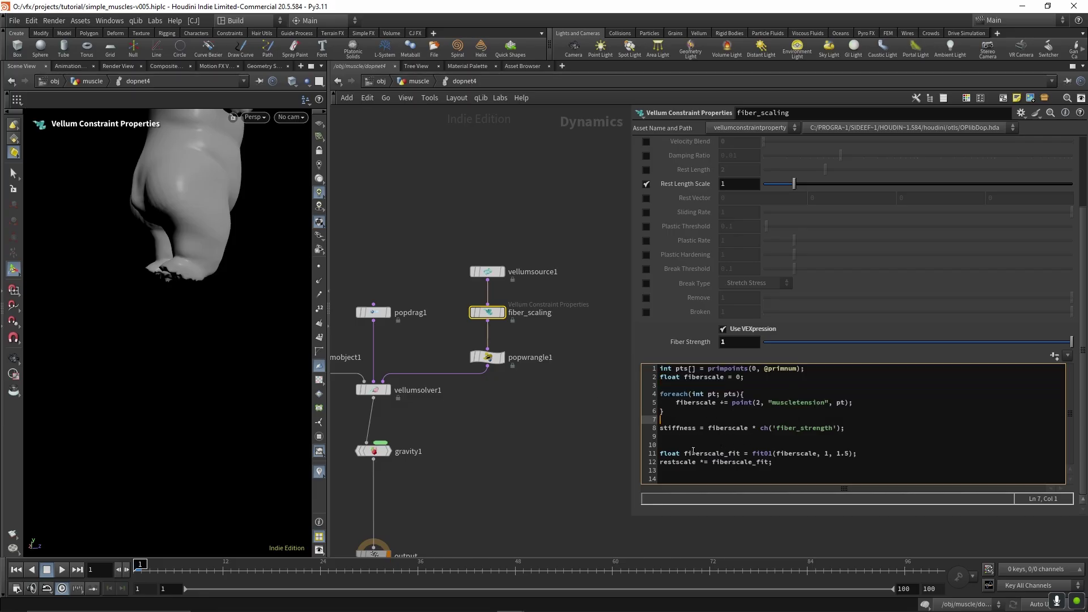
{"action": "double_click", "coordinate": [690, 403]}
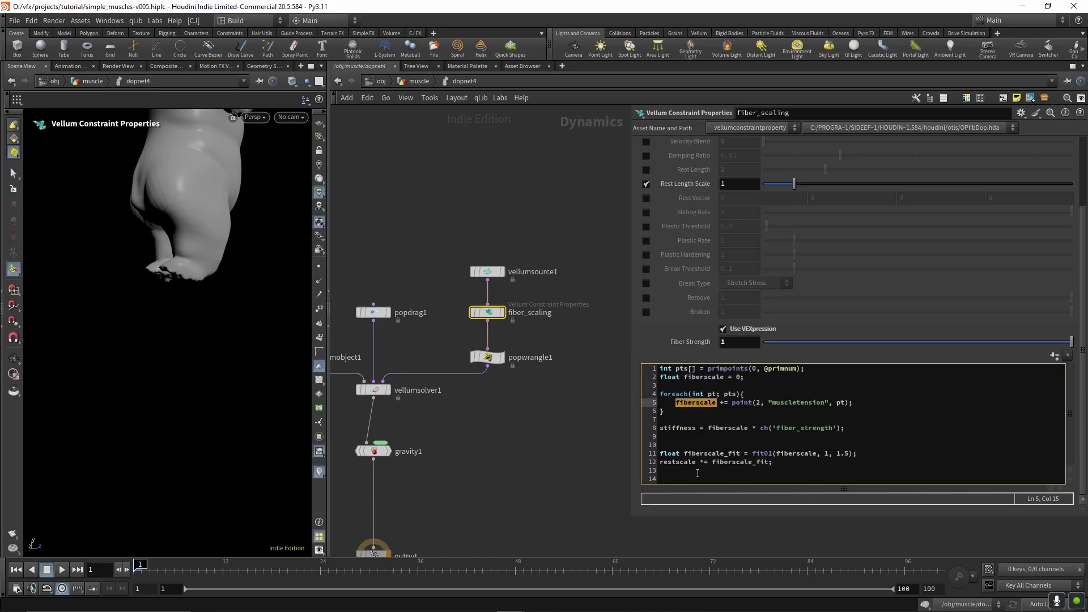
{"action": "double_click", "coordinate": [680, 461]}
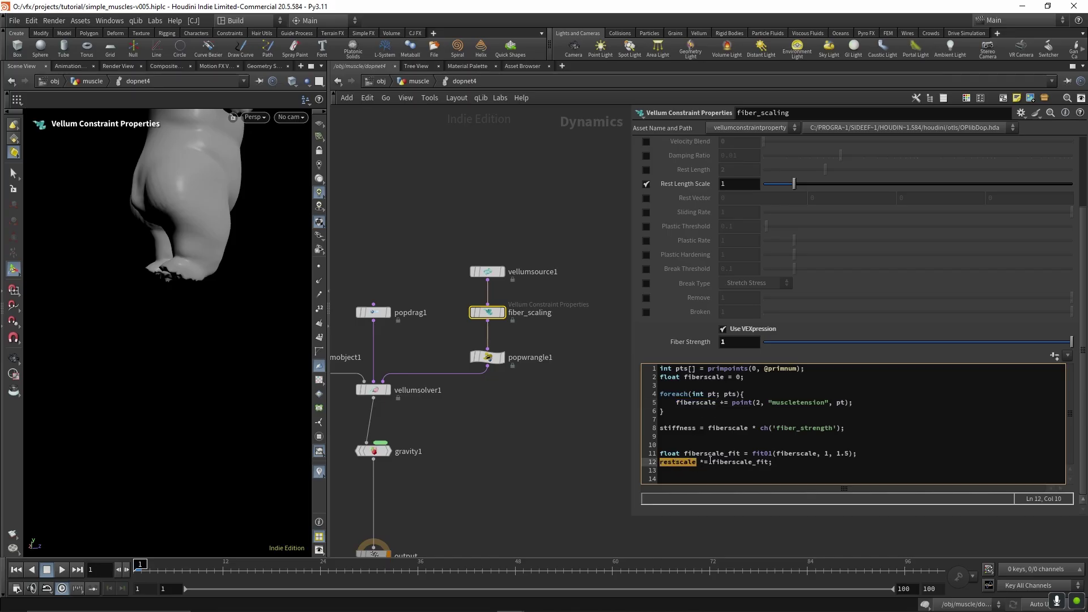
{"action": "left_click", "coordinate": [828, 455]}
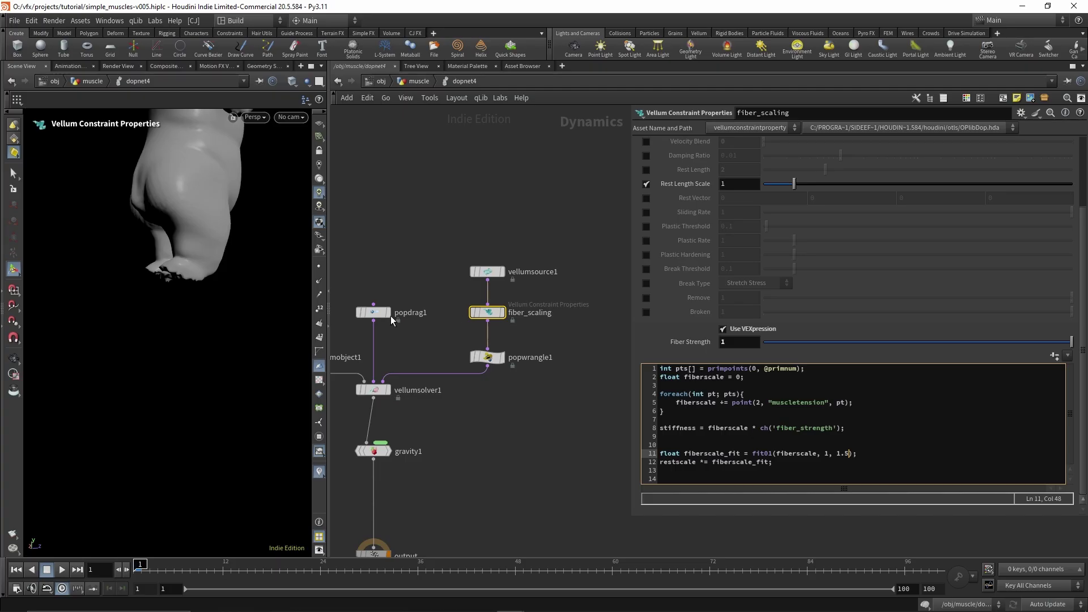
Go back up to the muscle network and display the muscle_vellum1 file cache, framing the whole body
{"action": "key", "text": "u"}
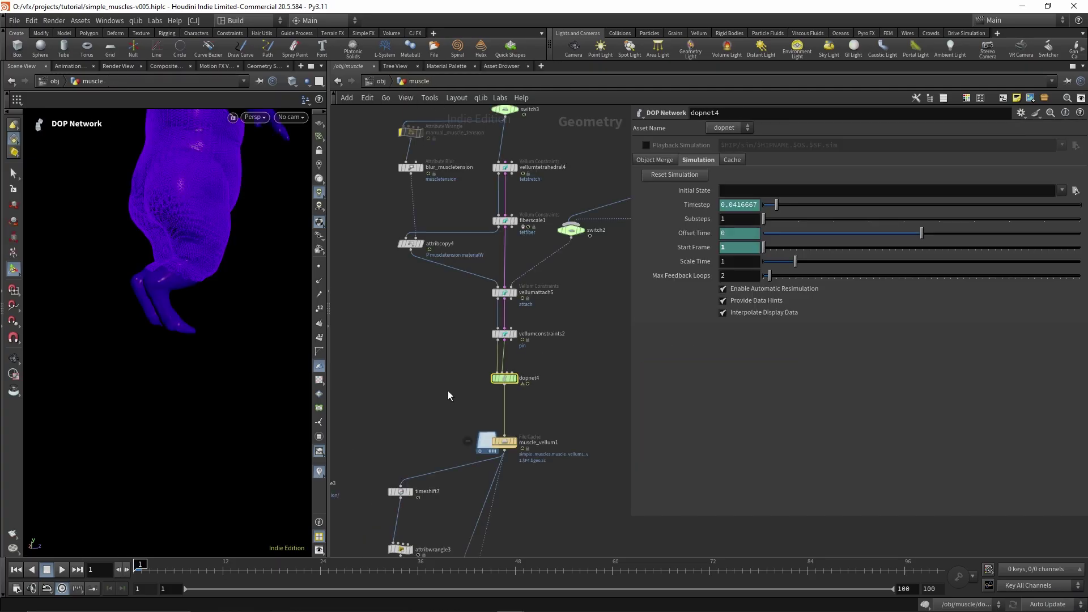
{"action": "scroll", "coordinate": [532, 320], "scroll_direction": "up", "scroll_amount": 3}
{"action": "left_click", "coordinate": [507, 347]}
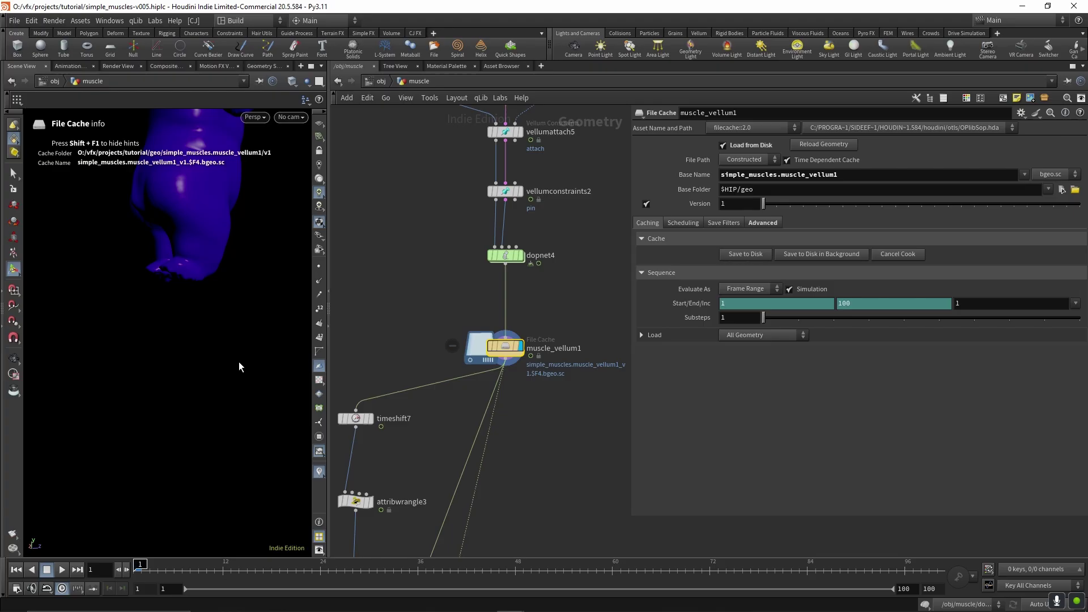
{"action": "left_click_drag", "start_coordinate": [192, 355], "coordinate": [216, 318], "text": "alt"}
{"action": "right_click_drag", "start_coordinate": [216, 318], "coordinate": [175, 357], "text": "alt"}
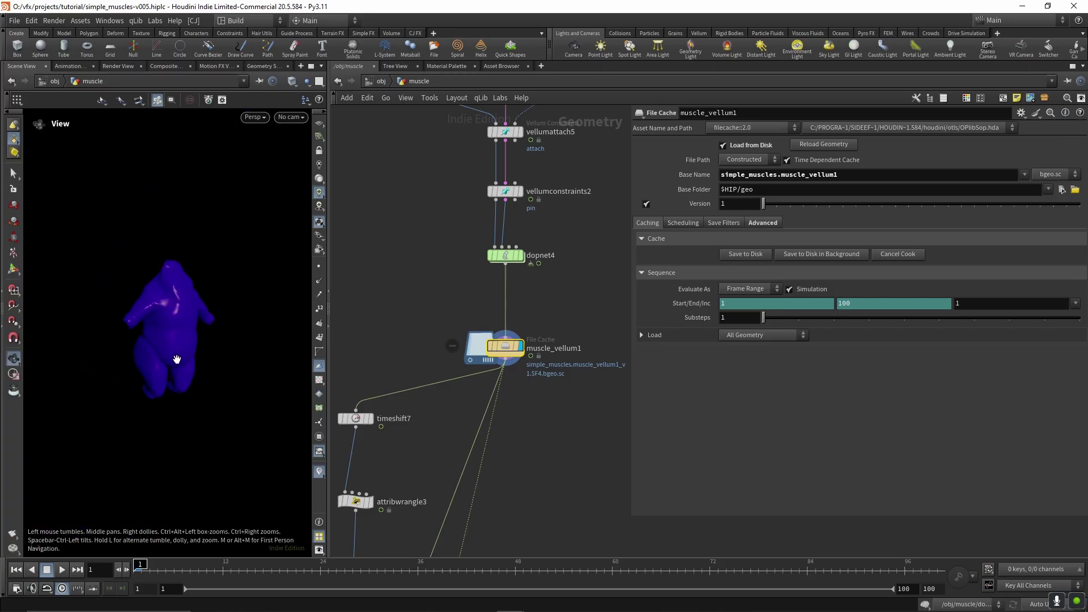
Turn off the muscletension visualizer and play the cached muscle simulation, stopping at frame 18
{"action": "left_click", "coordinate": [319, 472]}
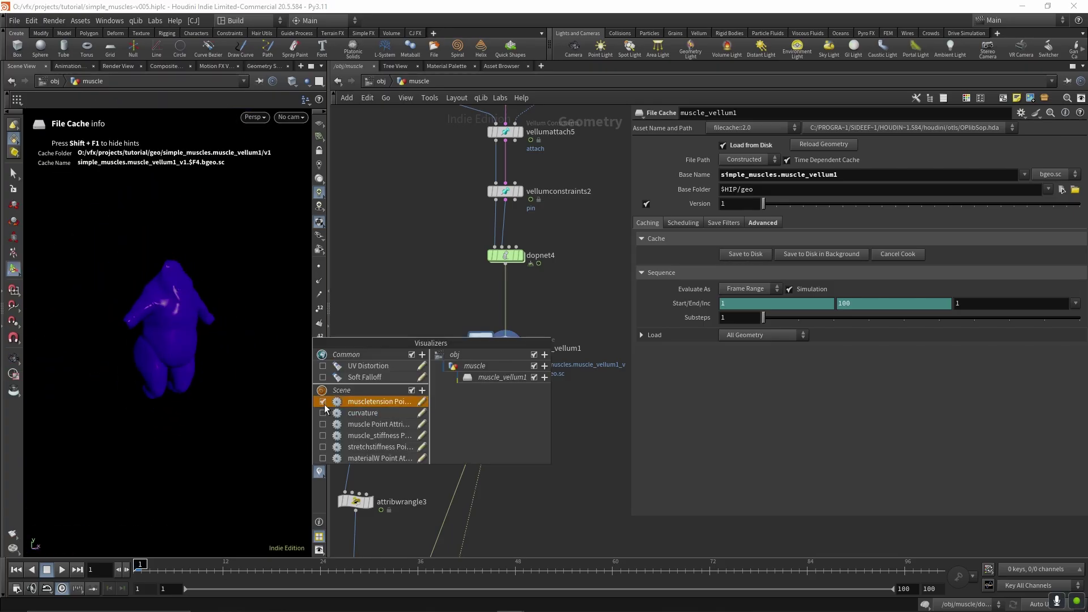
{"action": "left_click", "coordinate": [335, 404]}
{"action": "left_click", "coordinate": [62, 570]}
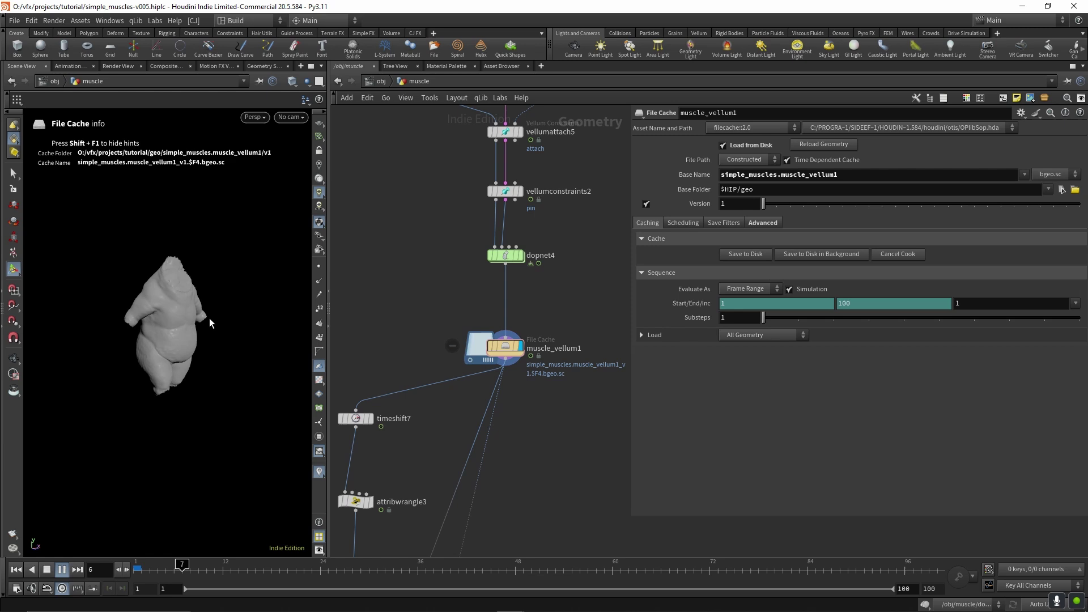
{"action": "middle_click_drag", "start_coordinate": [422, 311], "coordinate": [506, 230]}
{"action": "scroll", "coordinate": [506, 230], "scroll_direction": "down", "scroll_amount": 1}
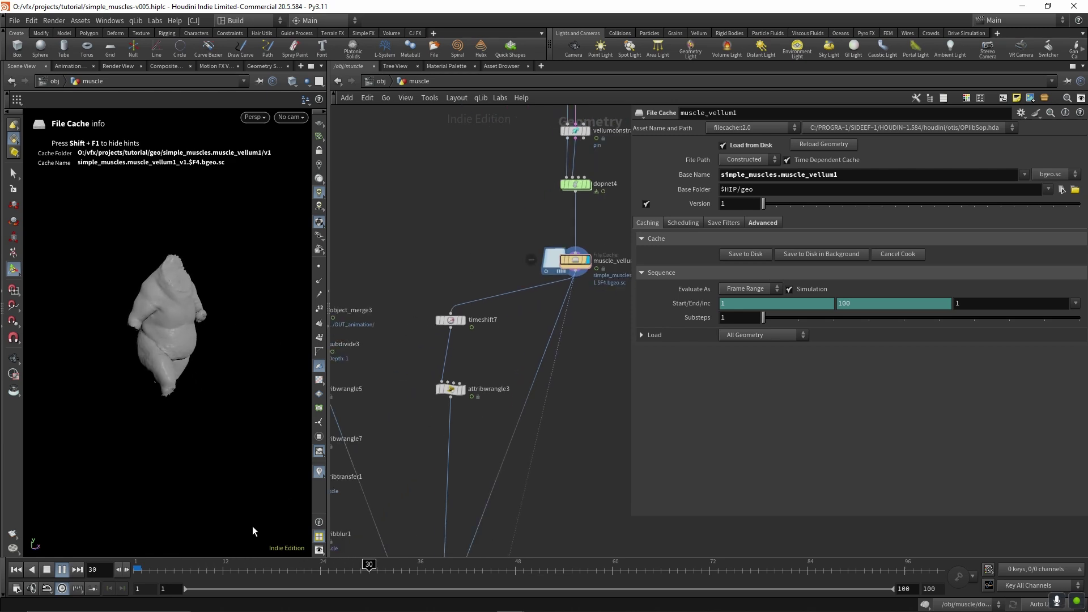
{"action": "left_click", "coordinate": [276, 565]}
Display the attribblur1 node, which blurs the muscle attribute on the animated capybara skin
{"action": "scroll", "coordinate": [435, 377], "scroll_direction": "down", "scroll_amount": 3}
{"action": "middle_click_drag", "start_coordinate": [435, 377], "coordinate": [497, 277]}
{"action": "scroll", "coordinate": [446, 342], "scroll_direction": "up", "scroll_amount": 2}
{"action": "left_click", "coordinate": [418, 382]}
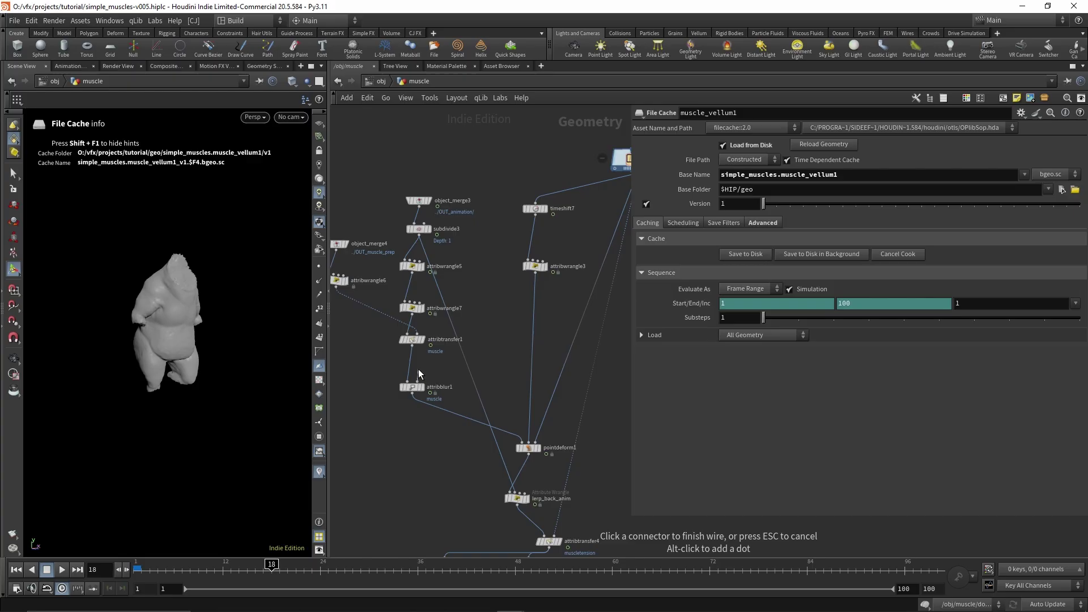
{"action": "key", "text": "Escape"}
{"action": "left_click", "coordinate": [421, 387]}
{"action": "left_click", "coordinate": [413, 387]}
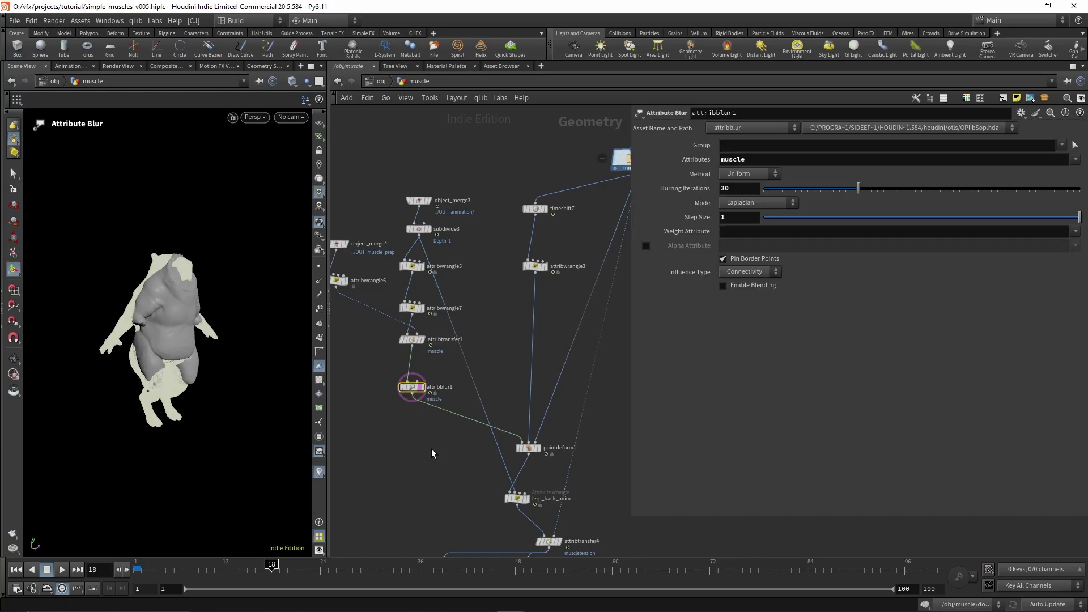
{"action": "scroll", "coordinate": [419, 387], "scroll_direction": "up", "scroll_amount": 3}
{"action": "left_click", "coordinate": [424, 387]}
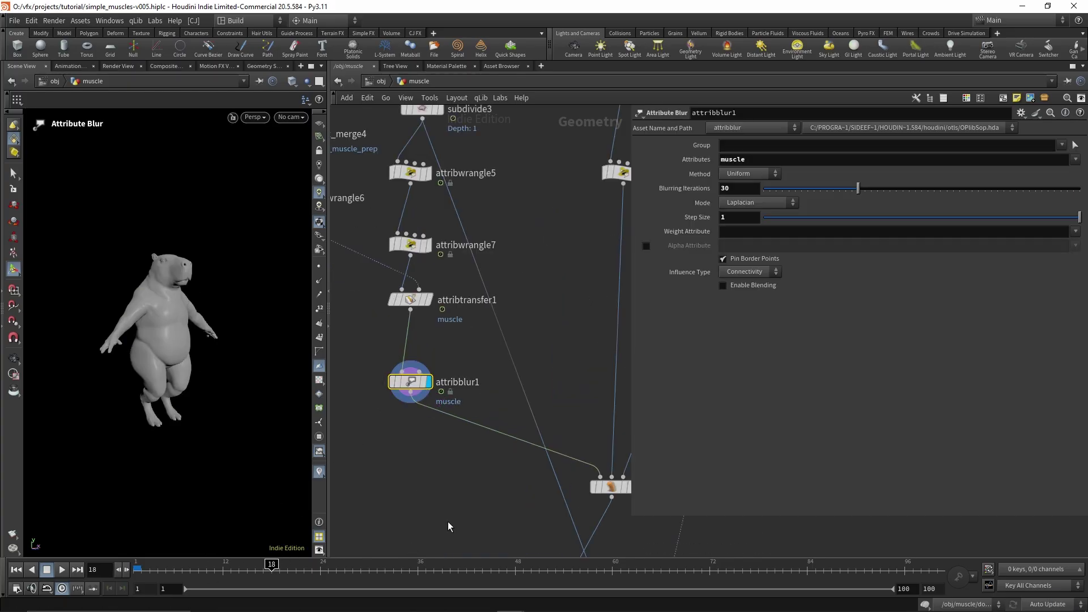
Turn on the visualizer for attribblur1's muscle point attribute from the node information
{"action": "middle_click_drag", "start_coordinate": [447, 522], "coordinate": [412, 457]}
{"action": "left_click", "coordinate": [345, 317]}
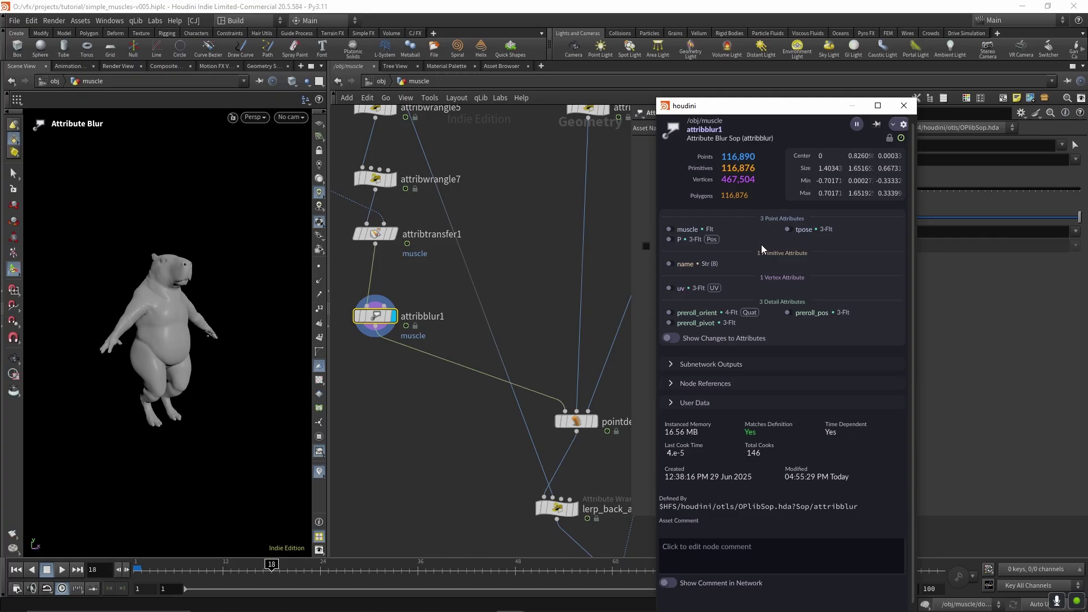
{"action": "left_click", "coordinate": [668, 229]}
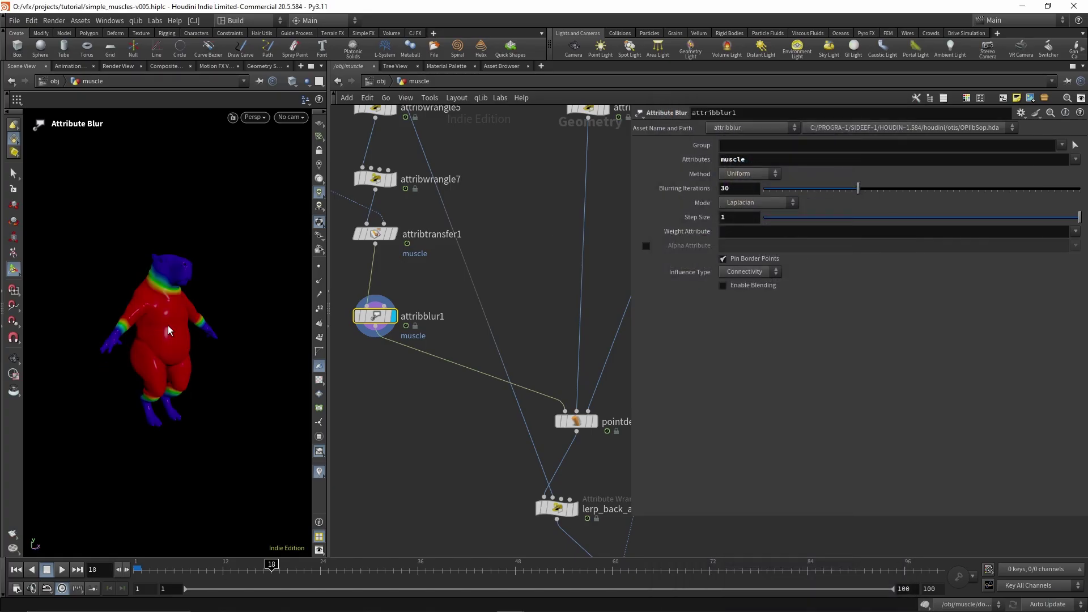
Display the pointdeform1 node to view the skin deformed by the muscle simulation
{"action": "middle_click_drag", "start_coordinate": [436, 369], "coordinate": [391, 298]}
{"action": "left_click", "coordinate": [522, 338]}
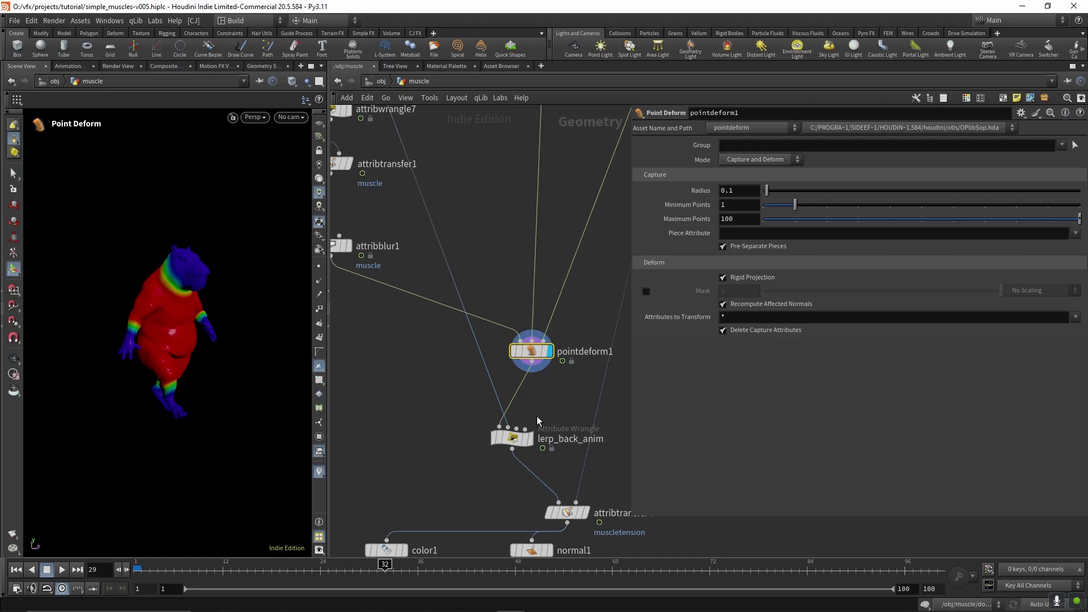
Display the lerp_back_anim wrangle and toggle its bypass on and off to compare the skin with and without the blend back to the animation
{"action": "left_click", "coordinate": [530, 440]}
{"action": "left_click_drag", "start_coordinate": [420, 435], "coordinate": [521, 458]}
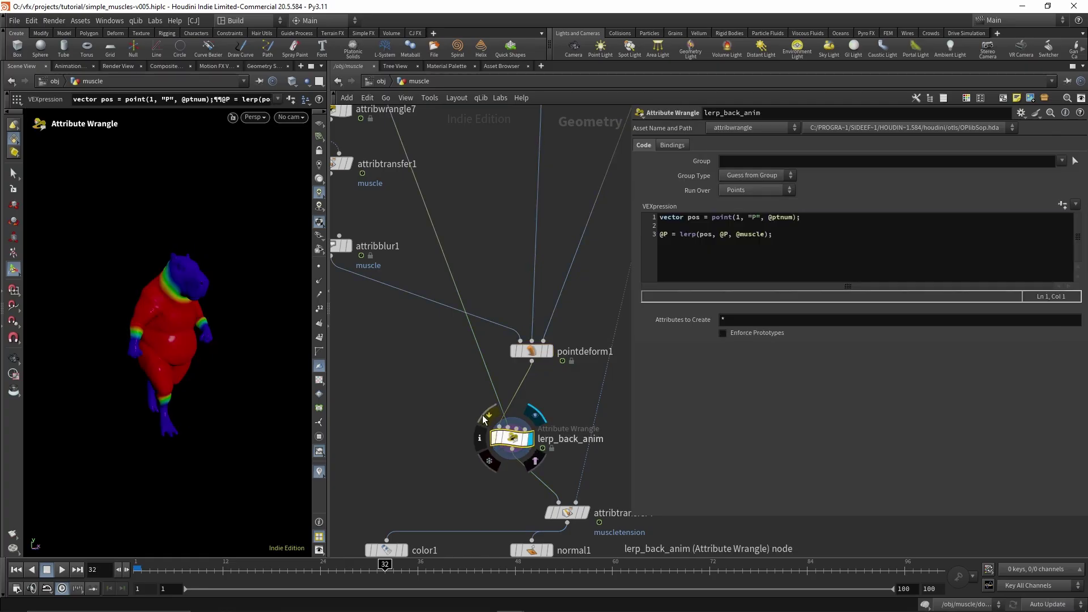
{"action": "left_click", "coordinate": [486, 415]}
{"action": "left_click", "coordinate": [486, 415]}
{"action": "left_click", "coordinate": [486, 415]}
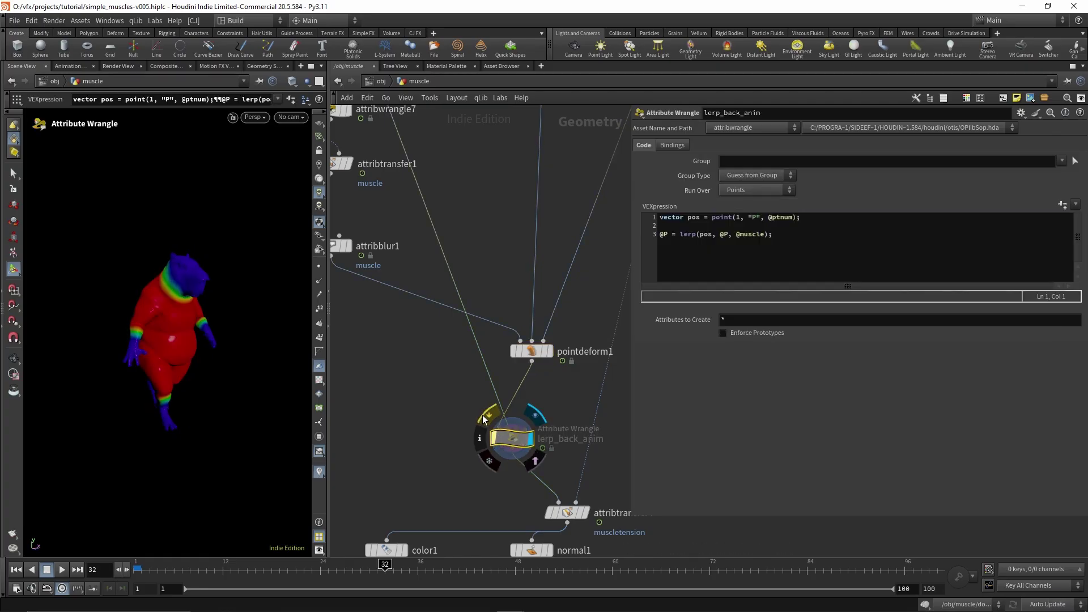
{"action": "left_click", "coordinate": [485, 417]}
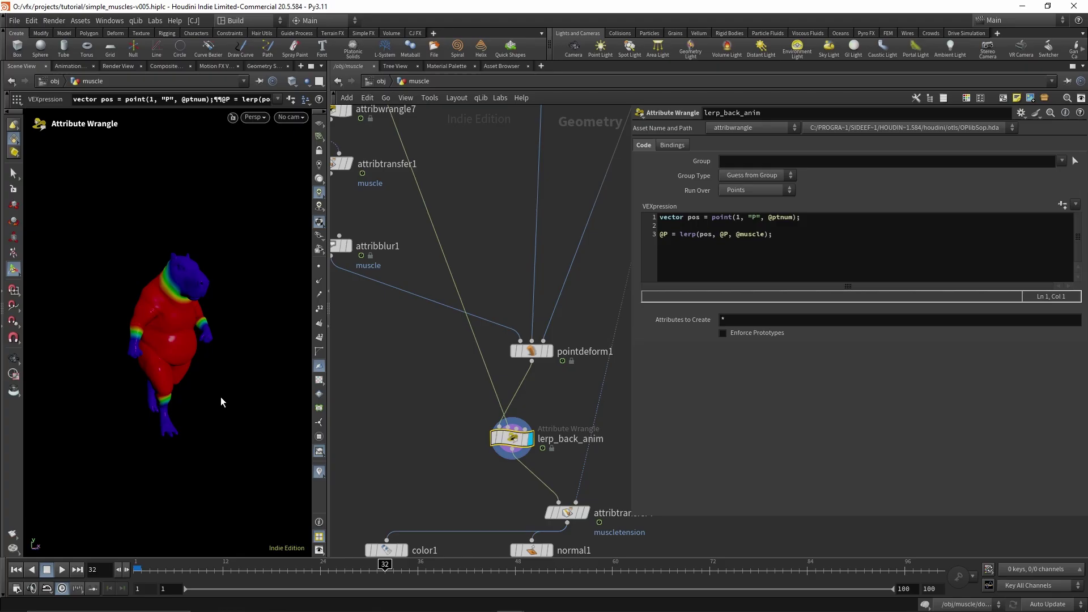
Display the attribtransfer4 node for muscletension, followed by the merge7 node that combines color1 and transform2
{"action": "middle_click_drag", "start_coordinate": [443, 420], "coordinate": [420, 287]}
{"action": "middle_click_drag", "start_coordinate": [427, 348], "coordinate": [429, 306]}
{"action": "scroll", "coordinate": [429, 306], "scroll_direction": "down", "scroll_amount": 2}
{"action": "scroll", "coordinate": [527, 328], "scroll_direction": "up", "scroll_amount": 1}
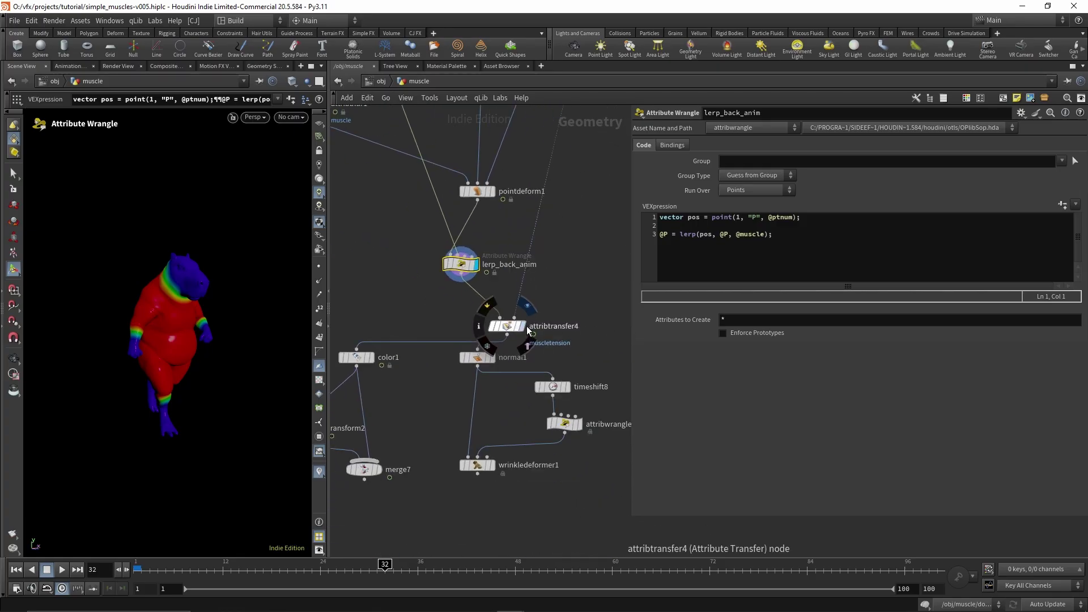
{"action": "left_click", "coordinate": [524, 328]}
{"action": "middle_click_drag", "start_coordinate": [414, 399], "coordinate": [541, 341]}
{"action": "left_click", "coordinate": [508, 410]}
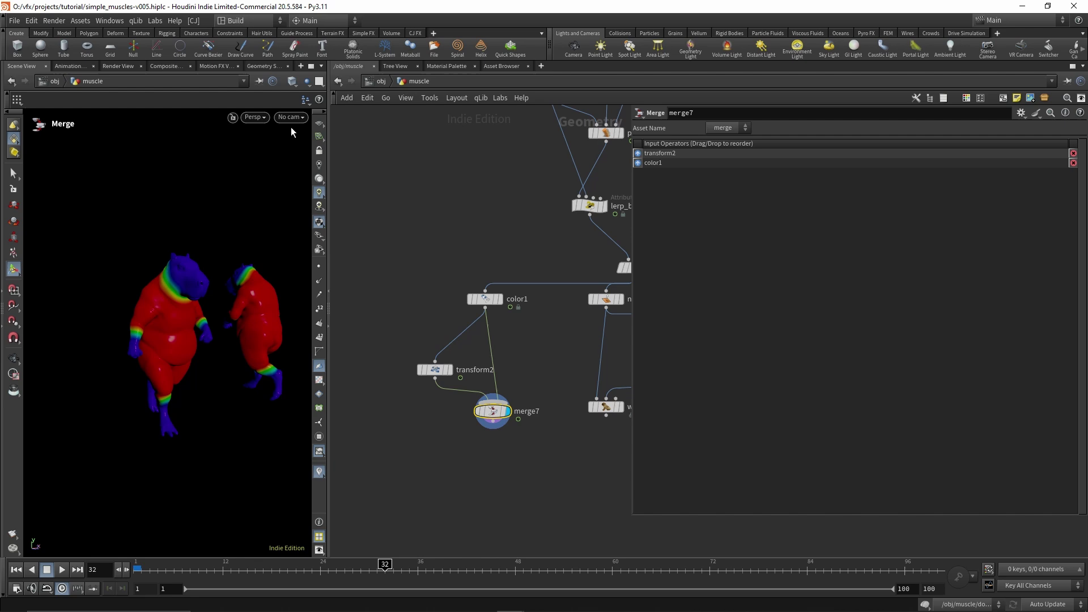
View the merged capybaras through cam2 and turn off the muscle attribute visualizer
{"action": "left_click", "coordinate": [290, 117]}
{"action": "left_click", "coordinate": [318, 181]}
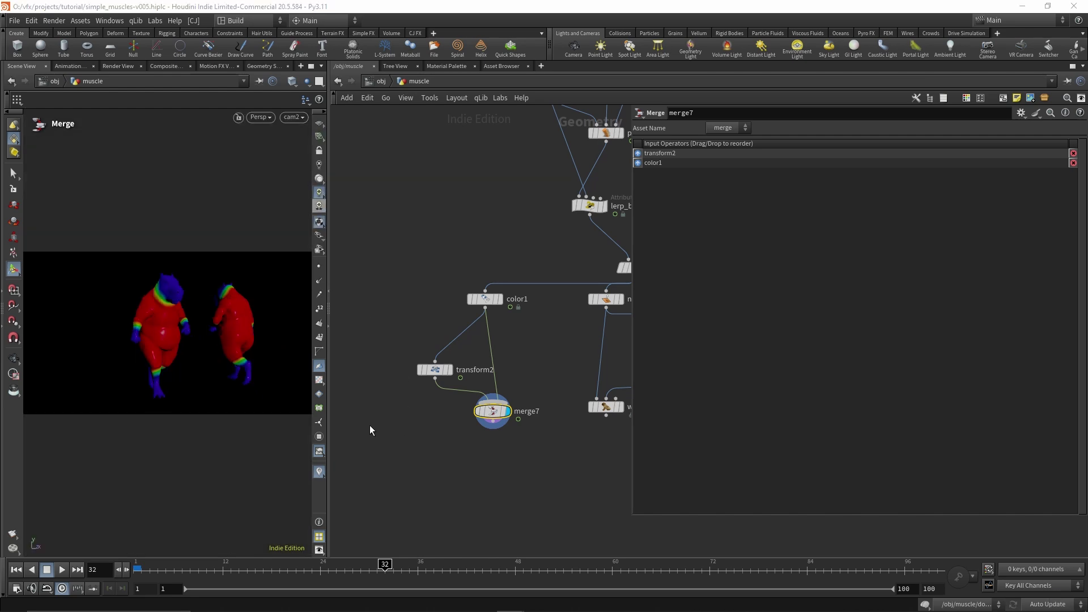
{"action": "left_click", "coordinate": [319, 472]}
{"action": "left_click", "coordinate": [323, 425]}
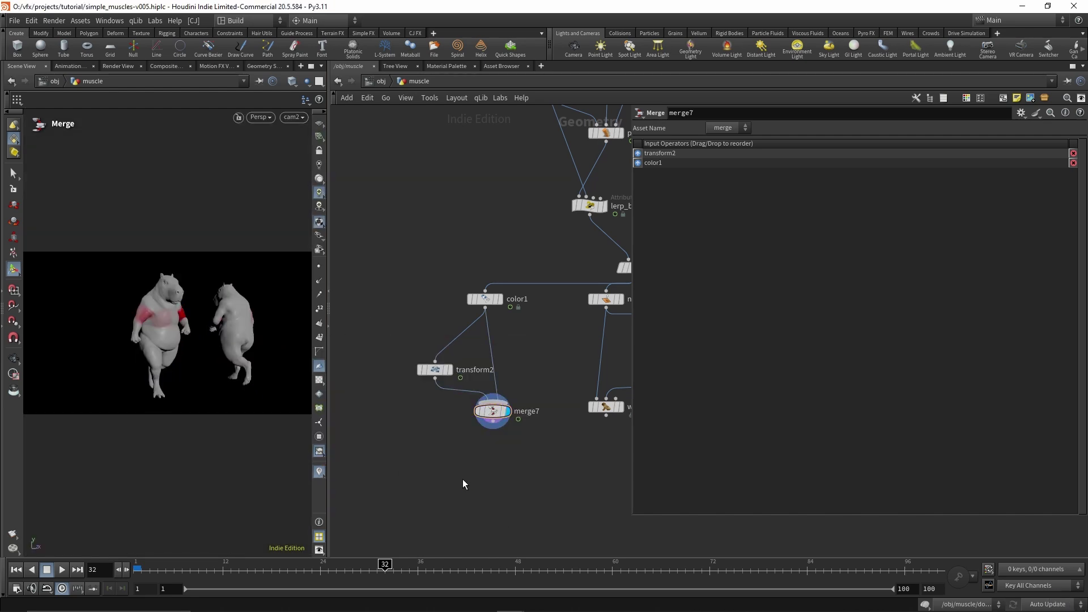